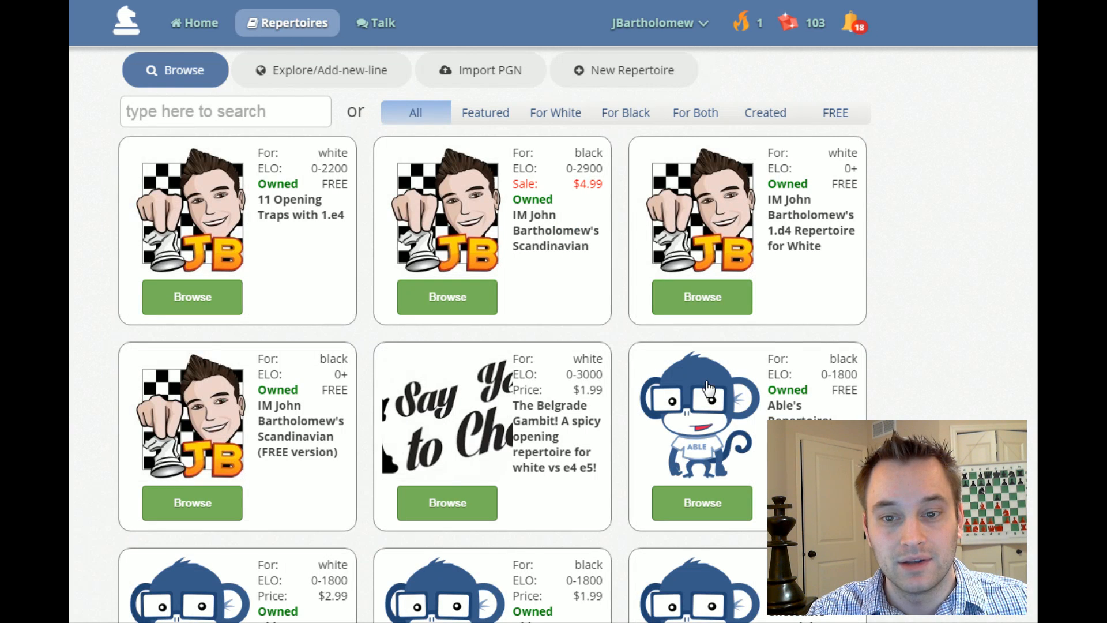
Start a new opening repertoire and title it "Italian Game"
{"action": "left_click", "coordinate": [609, 73]}
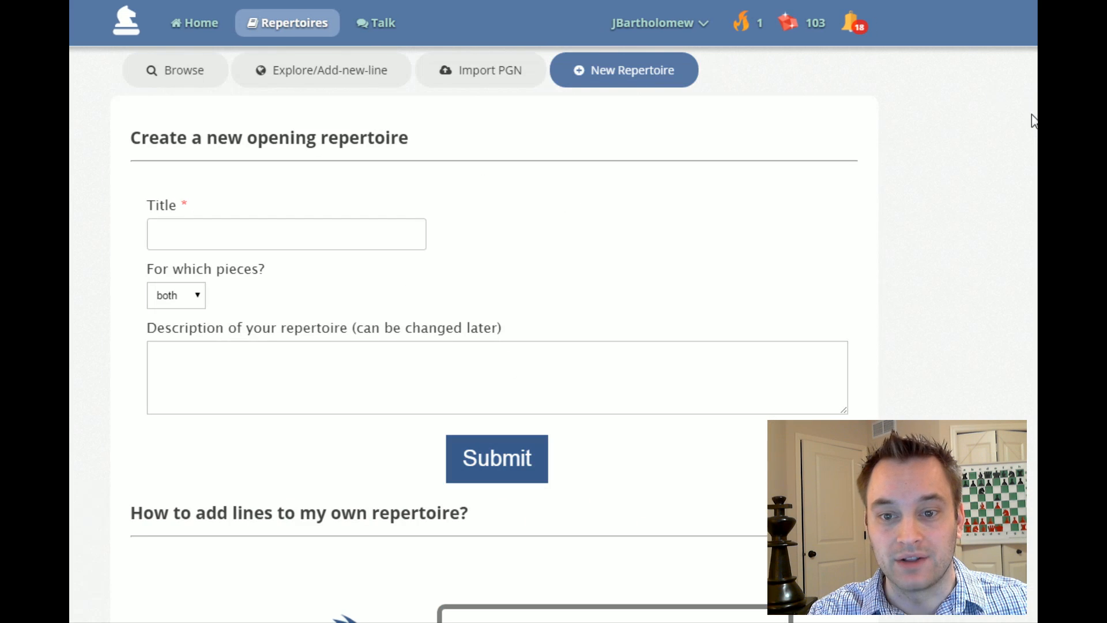
{"action": "left_click", "coordinate": [341, 237]}
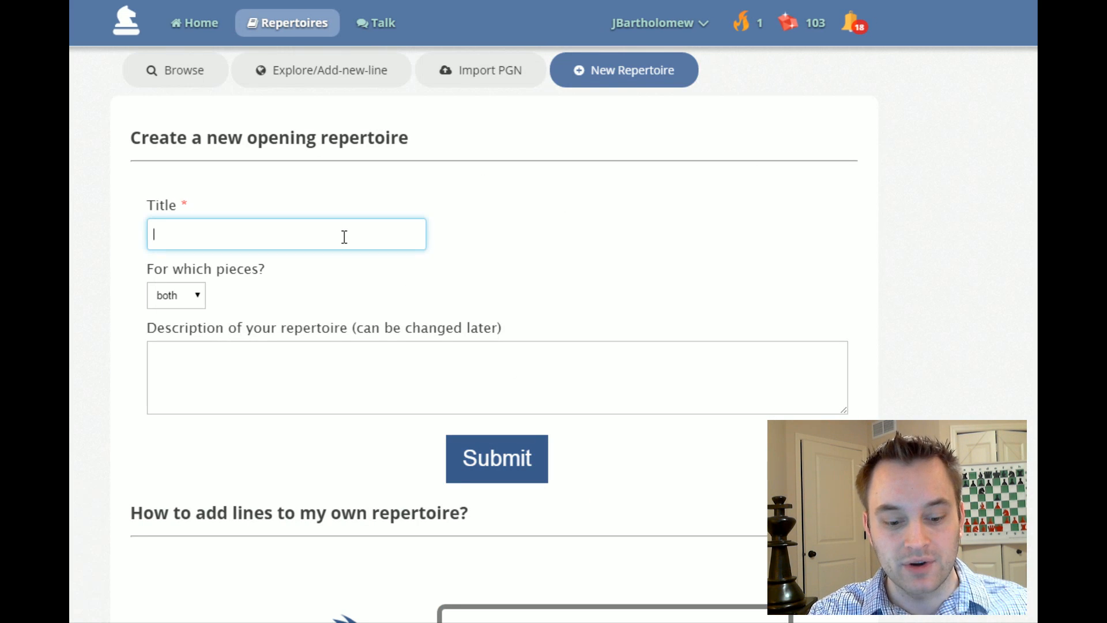
{"action": "type", "text": "Italin G"}
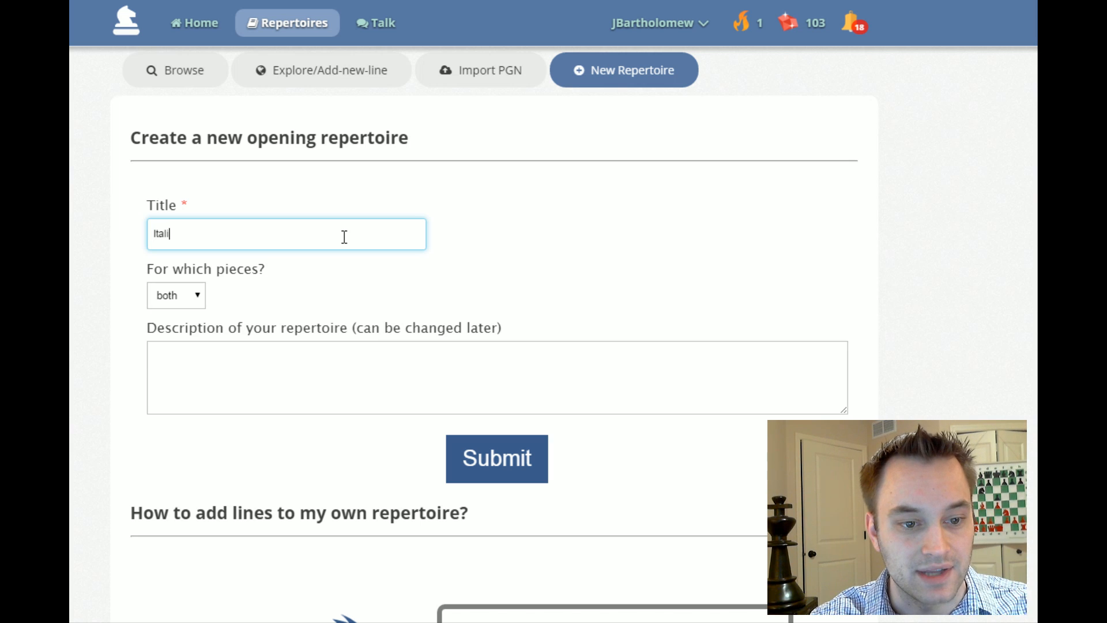
{"action": "key", "text": "BackSpace"}
{"action": "key", "text": "BackSpace"}
{"action": "key", "text": "BackSpace"}
{"action": "type", "text": "a"}
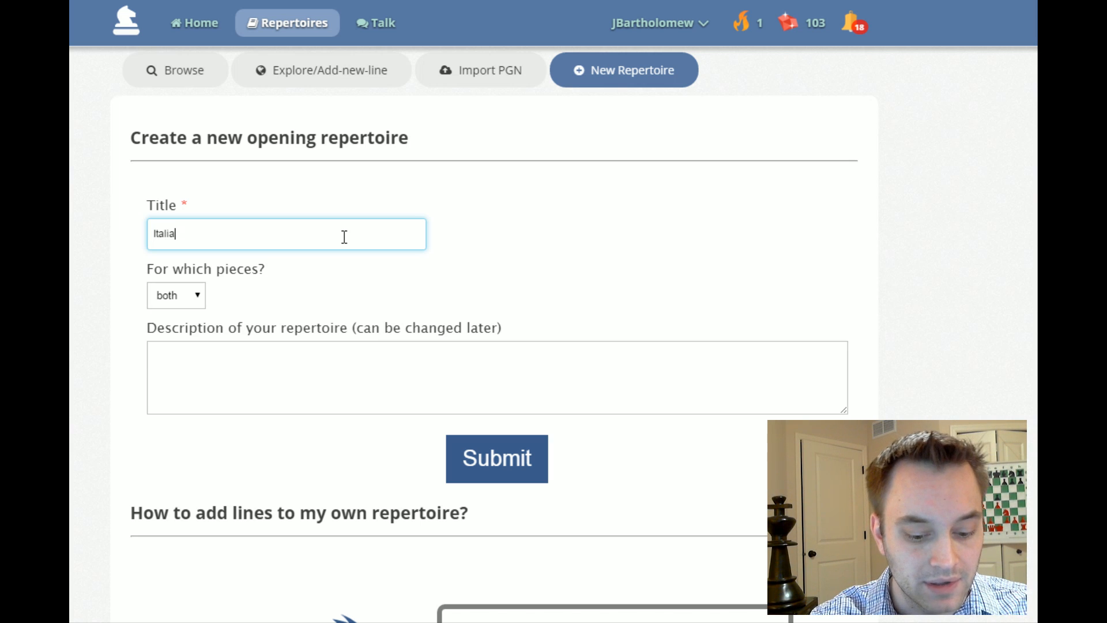
{"action": "type", "text": "n Game"}
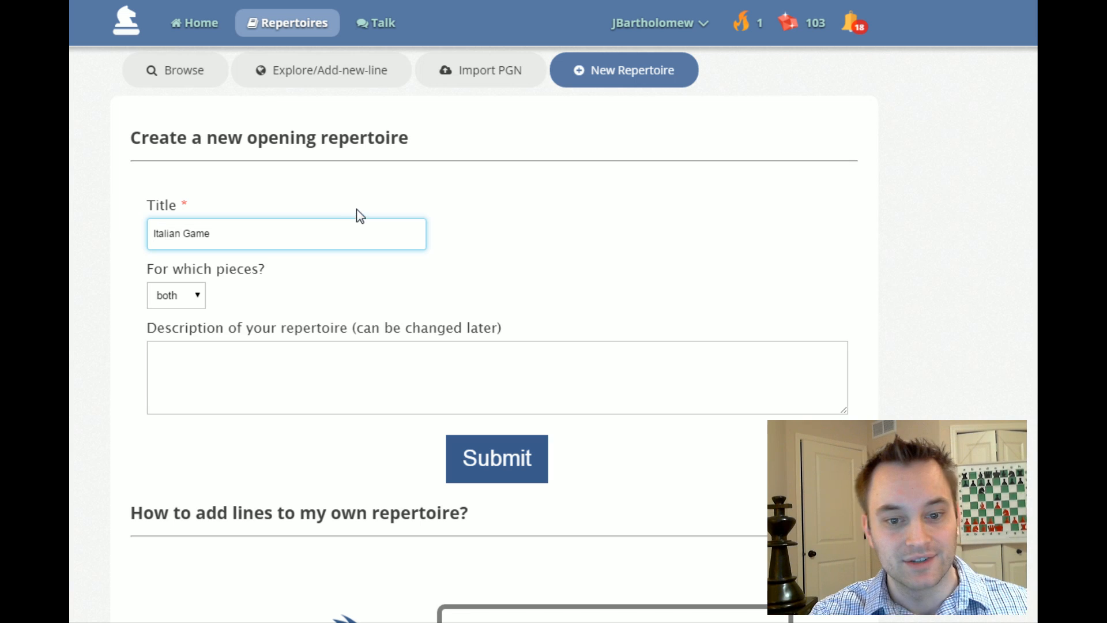
Set the repertoire to the white pieces, describe it as "Testing" and submit it
{"action": "left_click", "coordinate": [309, 285]}
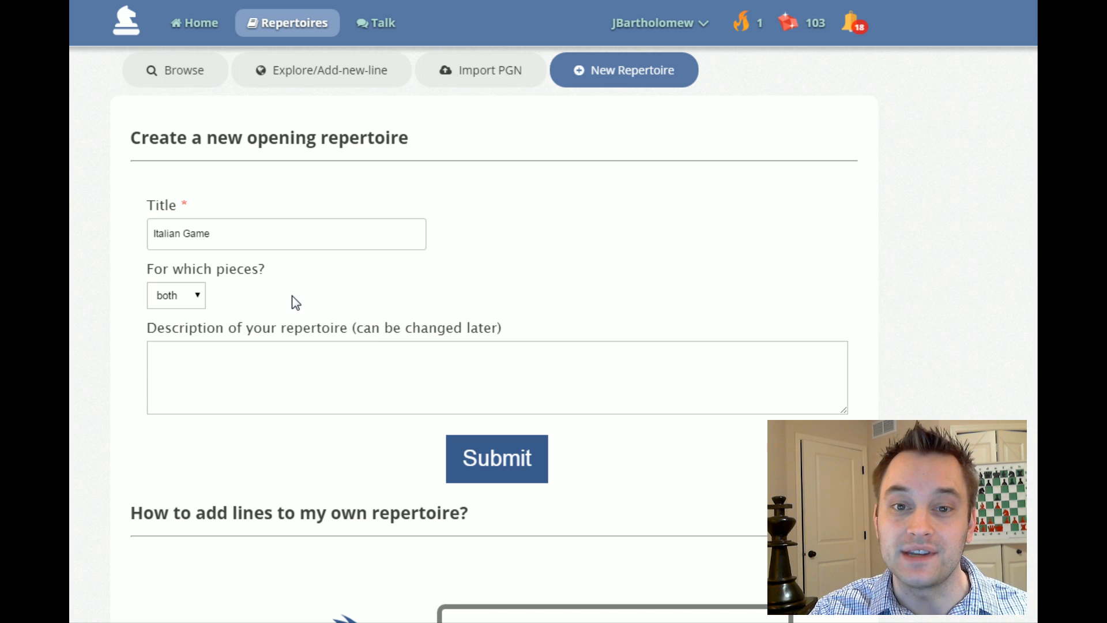
{"action": "left_click", "coordinate": [194, 295]}
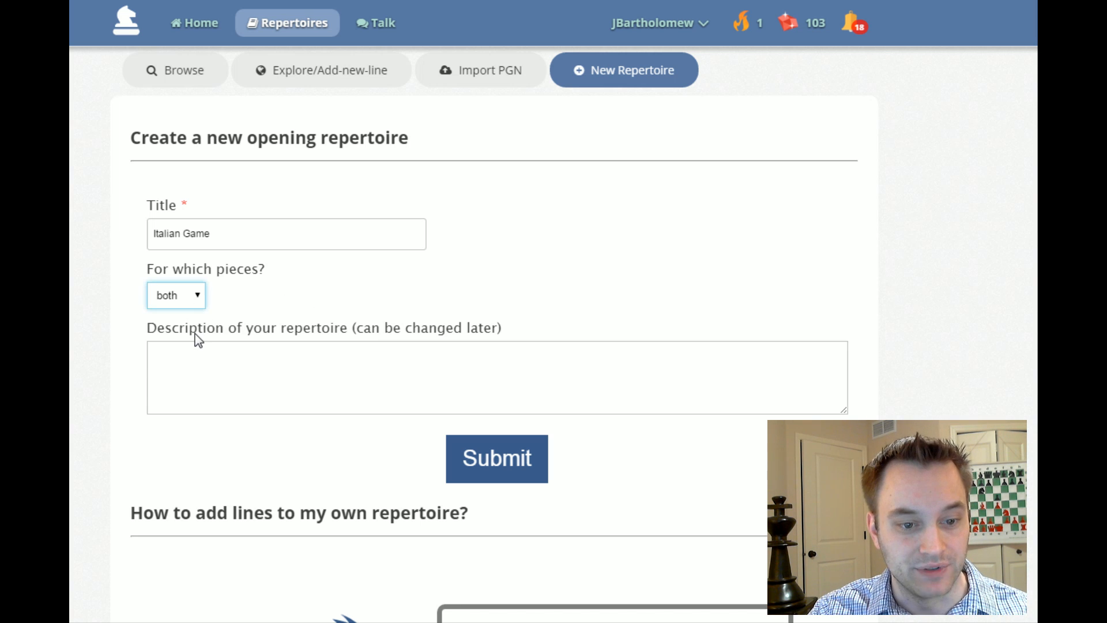
{"action": "left_click", "coordinate": [193, 324]}
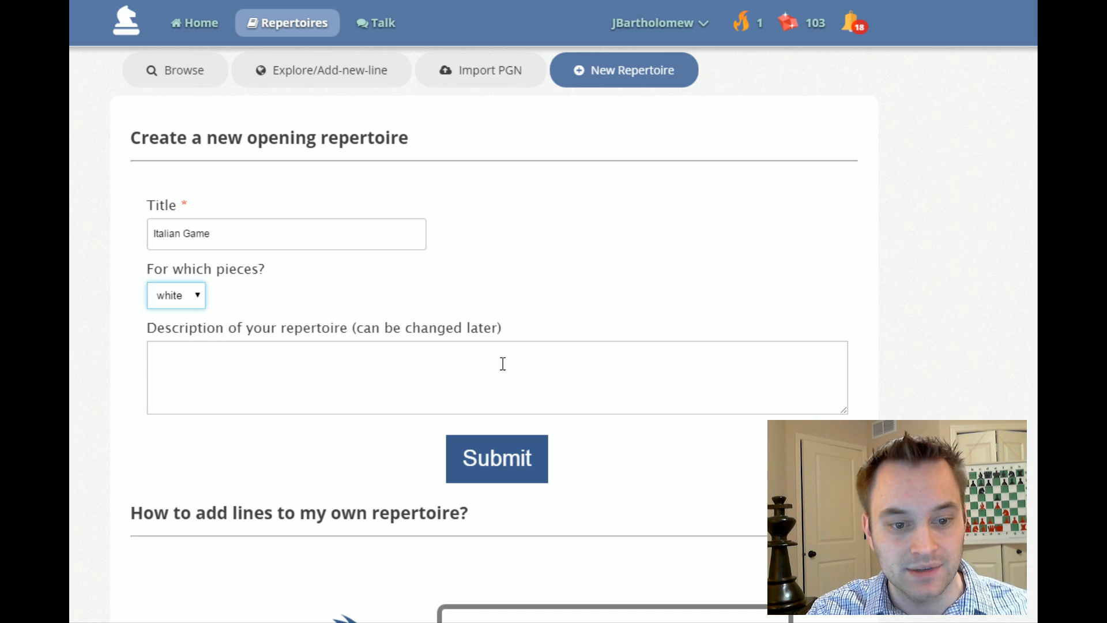
{"action": "left_click", "coordinate": [511, 345]}
{"action": "type", "text": "Testing"}
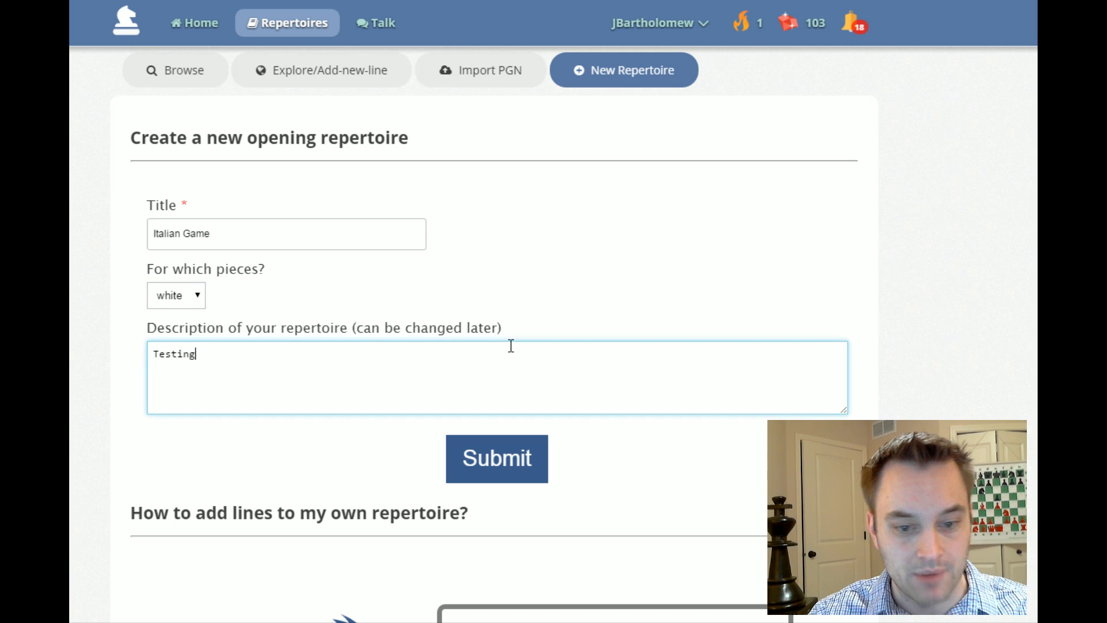
{"action": "left_click", "coordinate": [496, 457]}
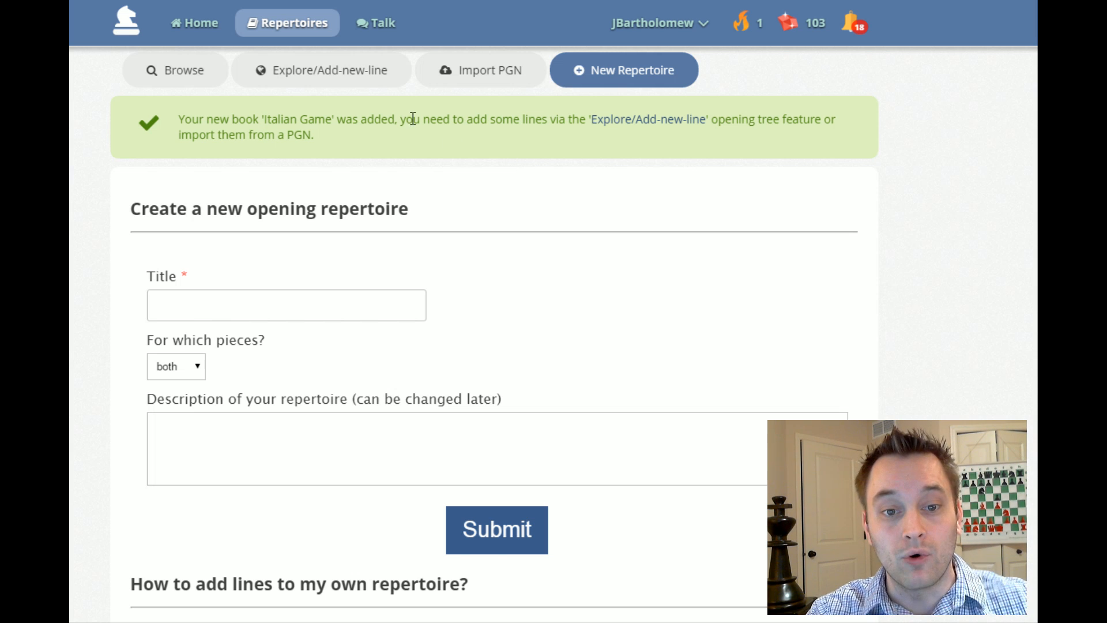
Enter the line 1. e4 e5 2. Nf3 Nc6 3. Bc4 Bc5 on the board for adding new lines
{"action": "left_click", "coordinate": [338, 72]}
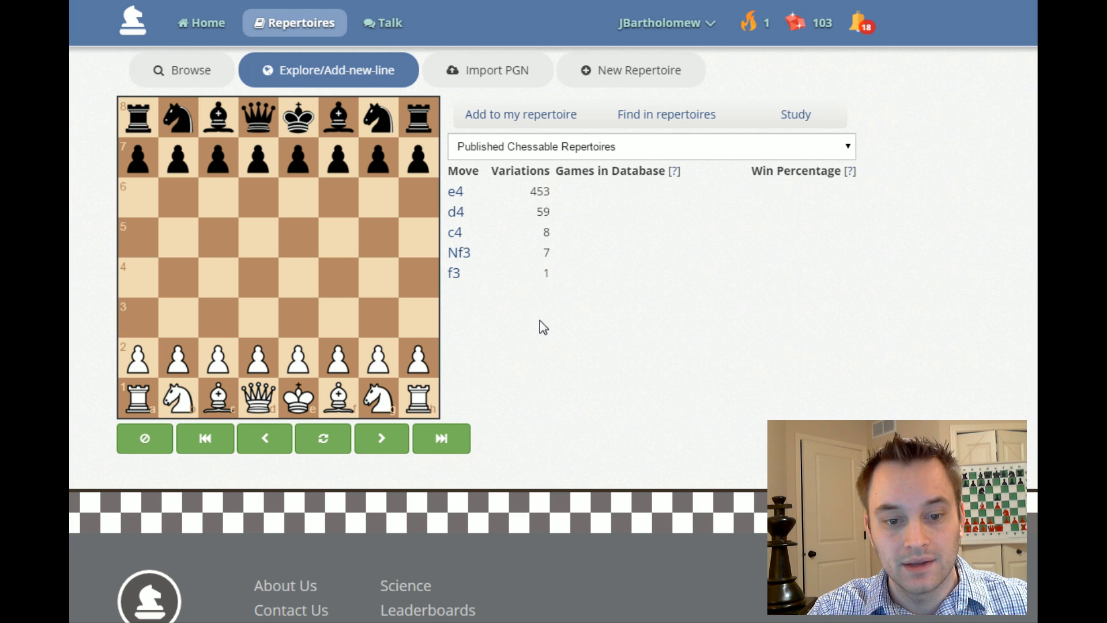
{"action": "left_click_drag", "start_coordinate": [304, 366], "coordinate": [298, 281]}
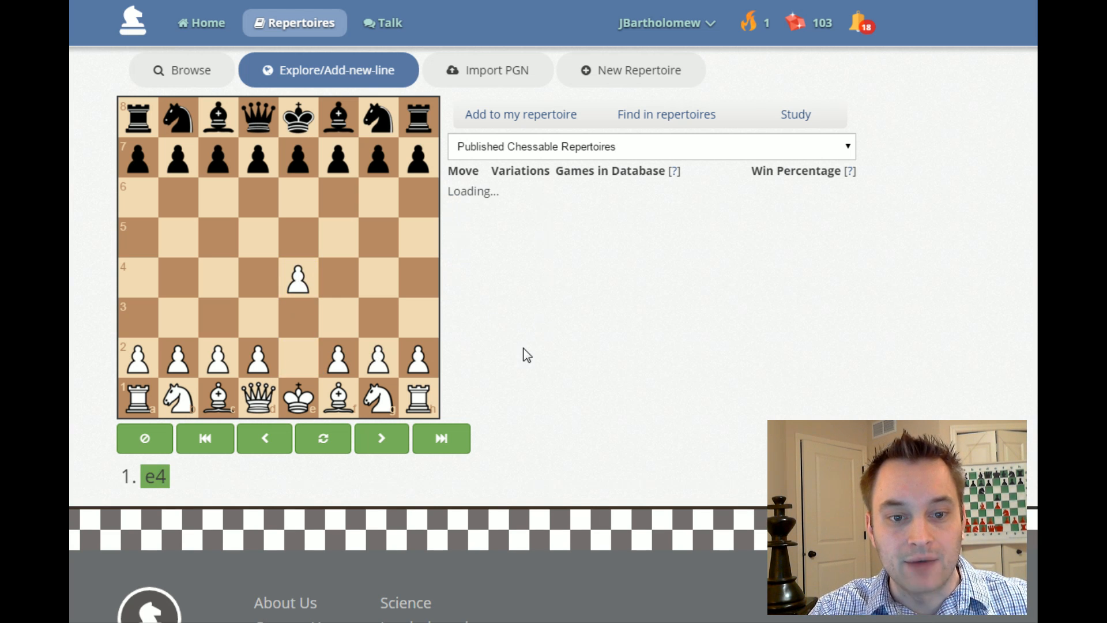
{"action": "left_click_drag", "start_coordinate": [314, 170], "coordinate": [298, 237]}
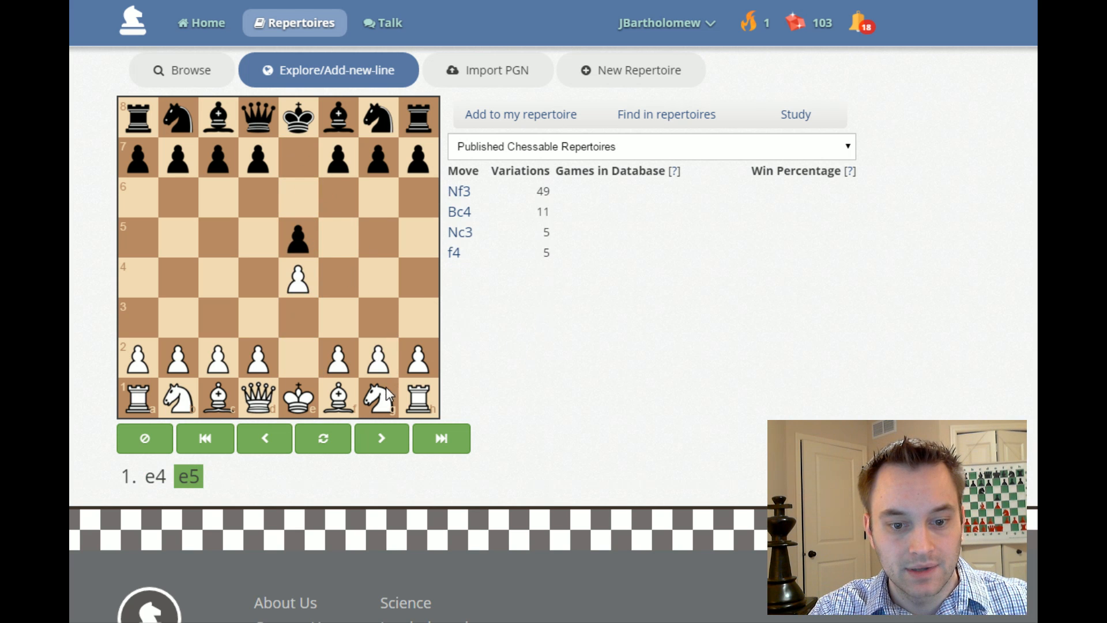
{"action": "left_click_drag", "start_coordinate": [378, 397], "coordinate": [338, 318]}
{"action": "left_click_drag", "start_coordinate": [178, 118], "coordinate": [218, 197]}
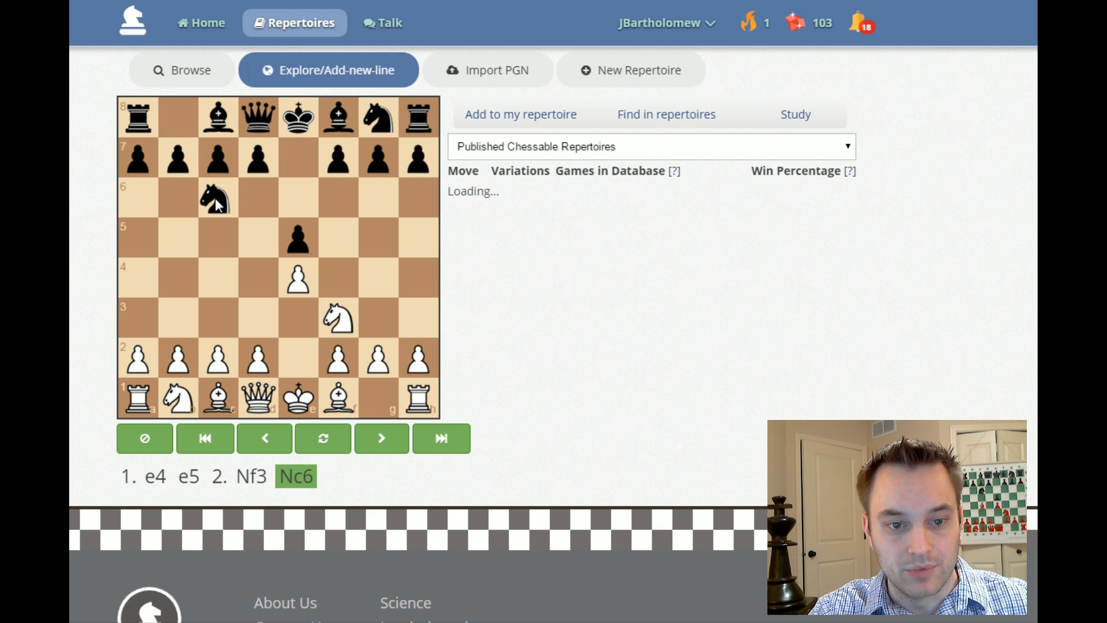
{"action": "left_click_drag", "start_coordinate": [339, 398], "coordinate": [218, 278]}
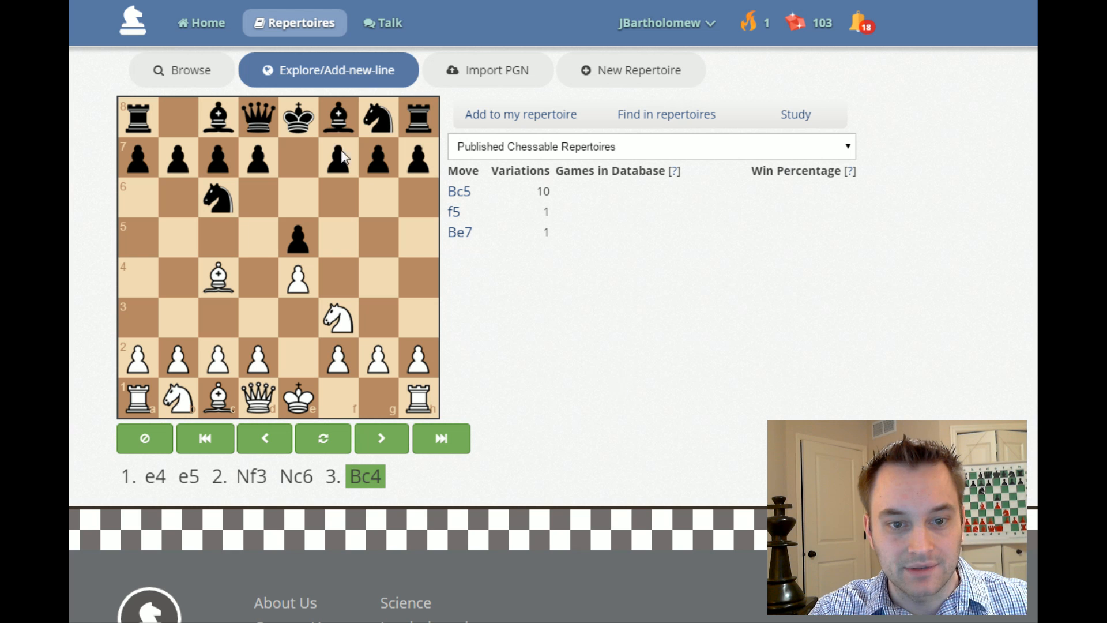
{"action": "left_click_drag", "start_coordinate": [341, 124], "coordinate": [218, 236]}
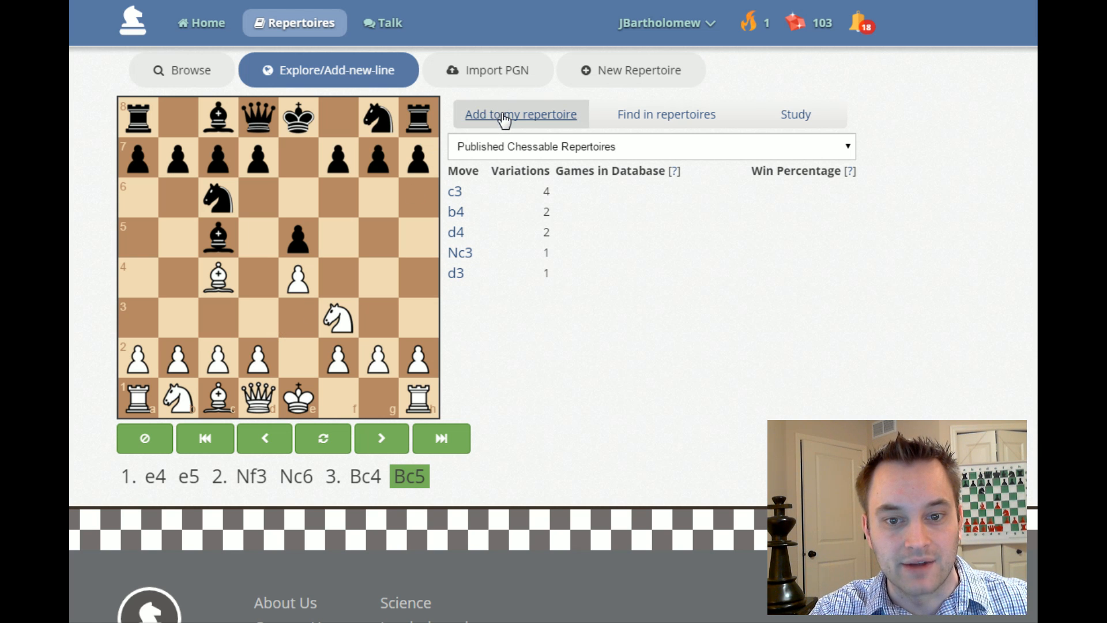
Begin adding the line to a repertoire and enter "Here Black has a choice" as the comment before Bc5
{"action": "left_click", "coordinate": [504, 118]}
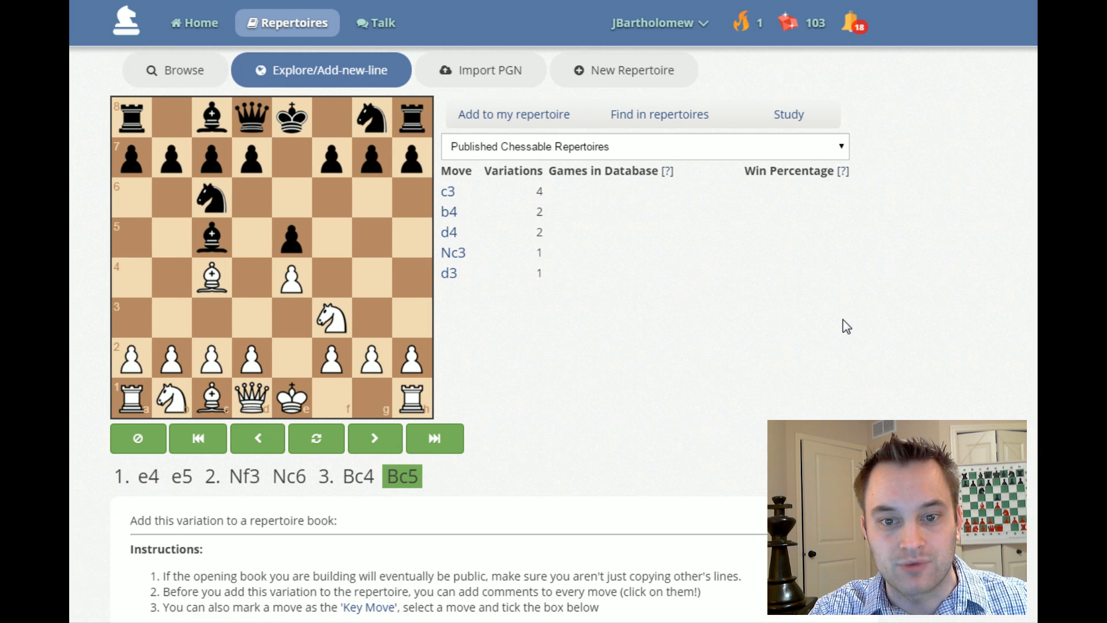
{"action": "scroll", "coordinate": [817, 366], "scroll_direction": "down", "scroll_amount": 6}
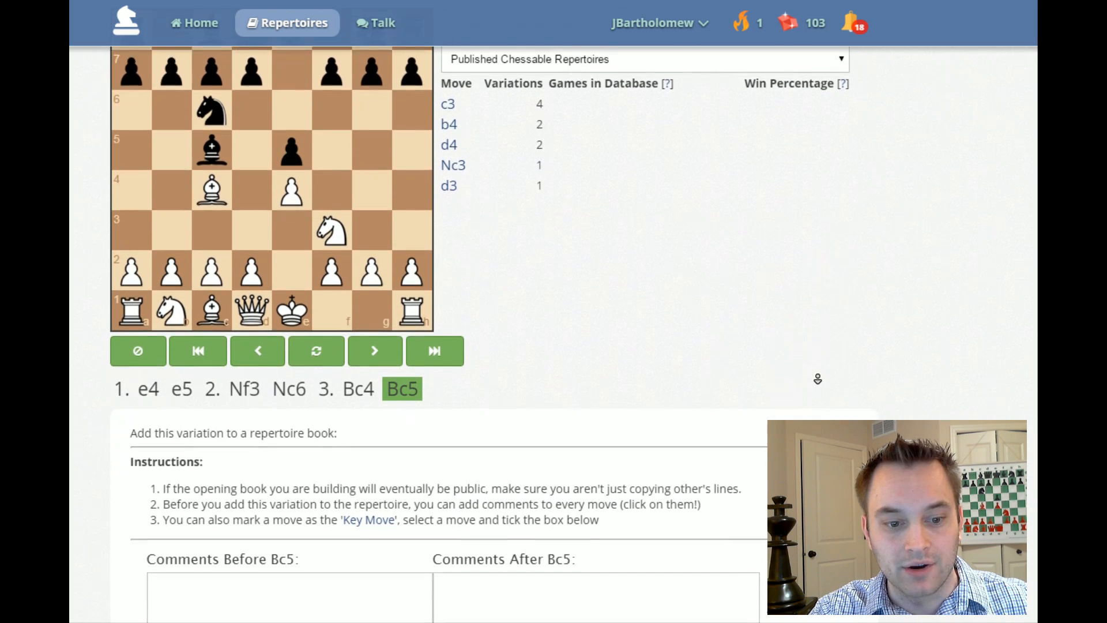
{"action": "scroll", "coordinate": [819, 379], "scroll_direction": "down", "scroll_amount": 1}
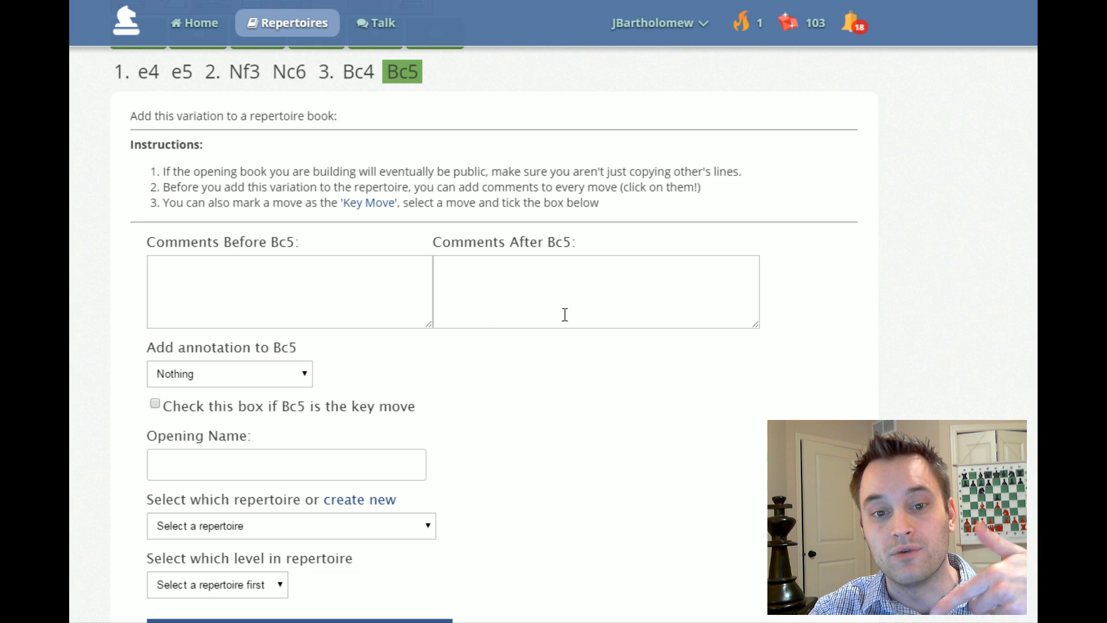
{"action": "scroll", "coordinate": [816, 340], "scroll_direction": "up", "scroll_amount": 7}
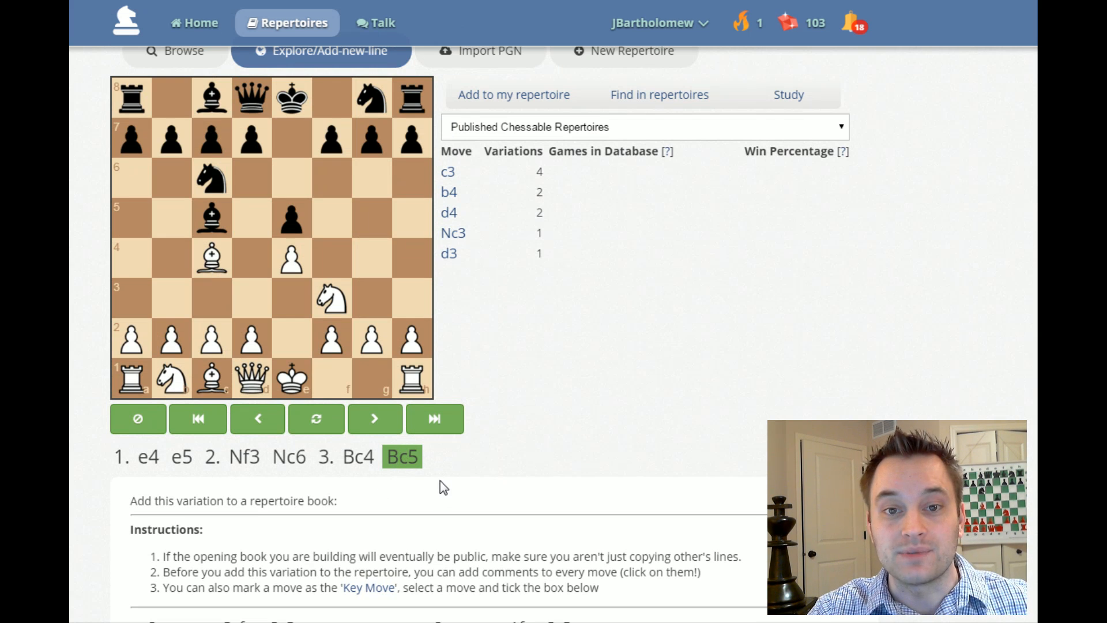
{"action": "scroll", "coordinate": [252, 418], "scroll_direction": "down", "scroll_amount": 5}
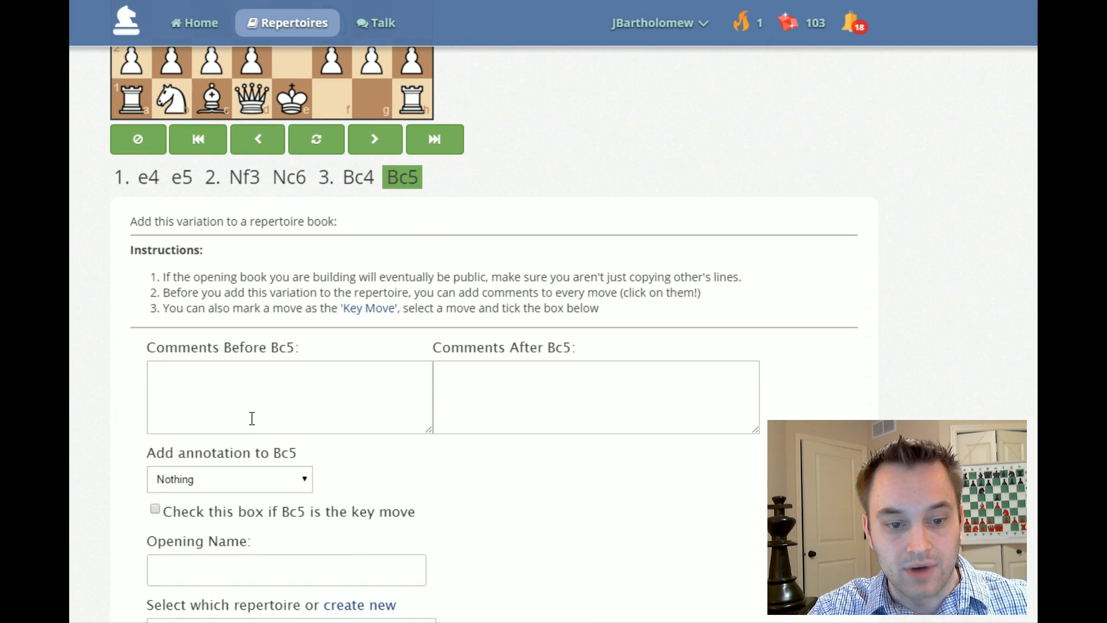
{"action": "left_click", "coordinate": [271, 415]}
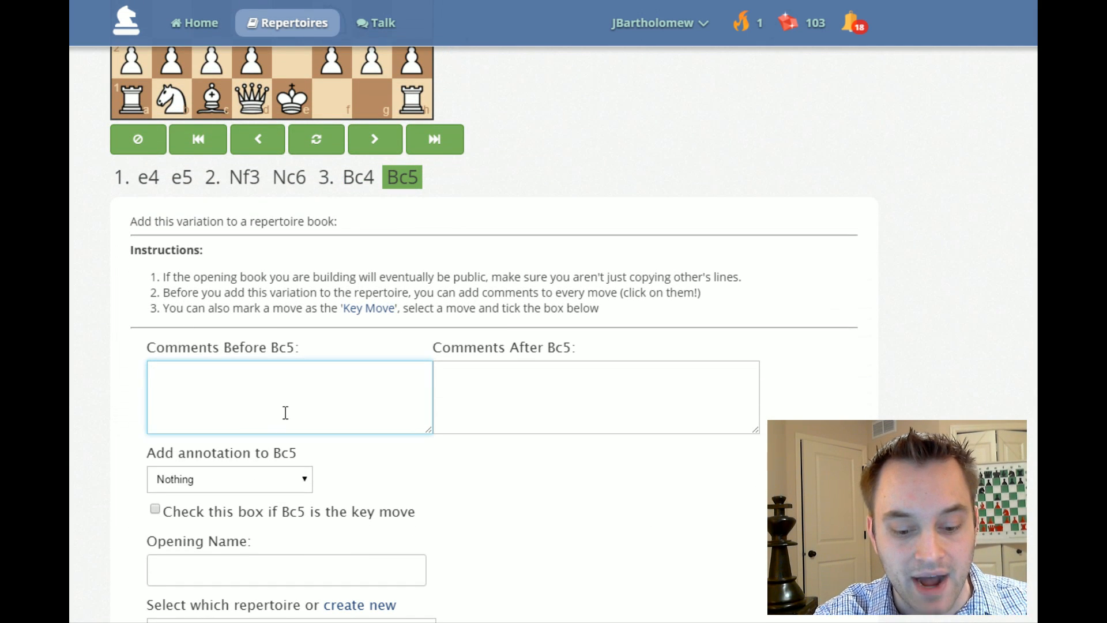
{"action": "type", "text": "Here Blac"}
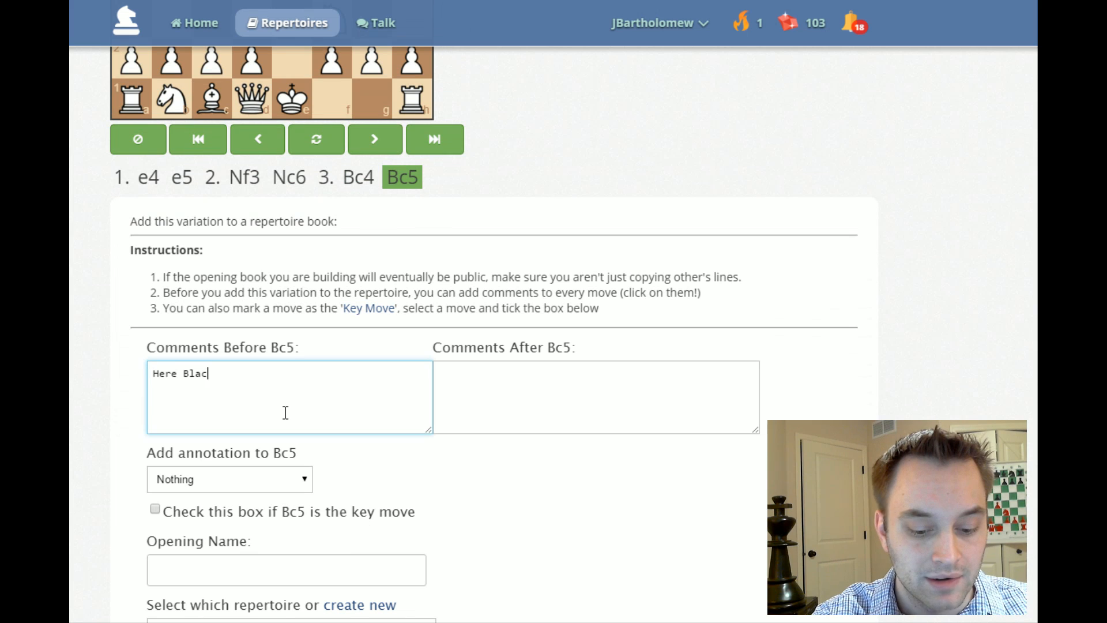
{"action": "type", "text": "k has a c"}
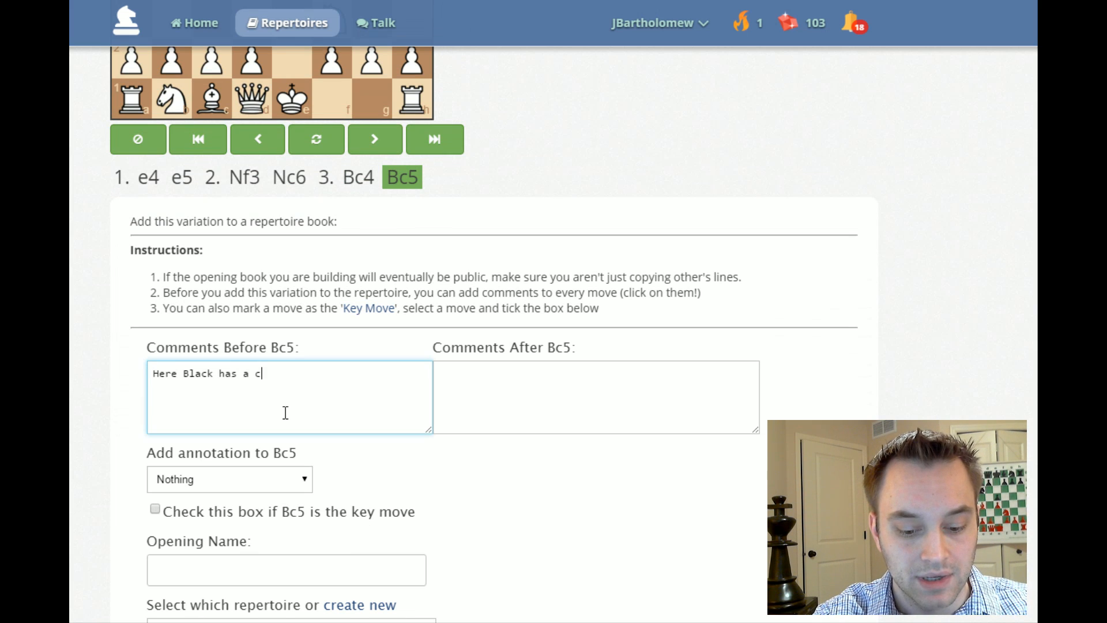
{"action": "type", "text": "hoice"}
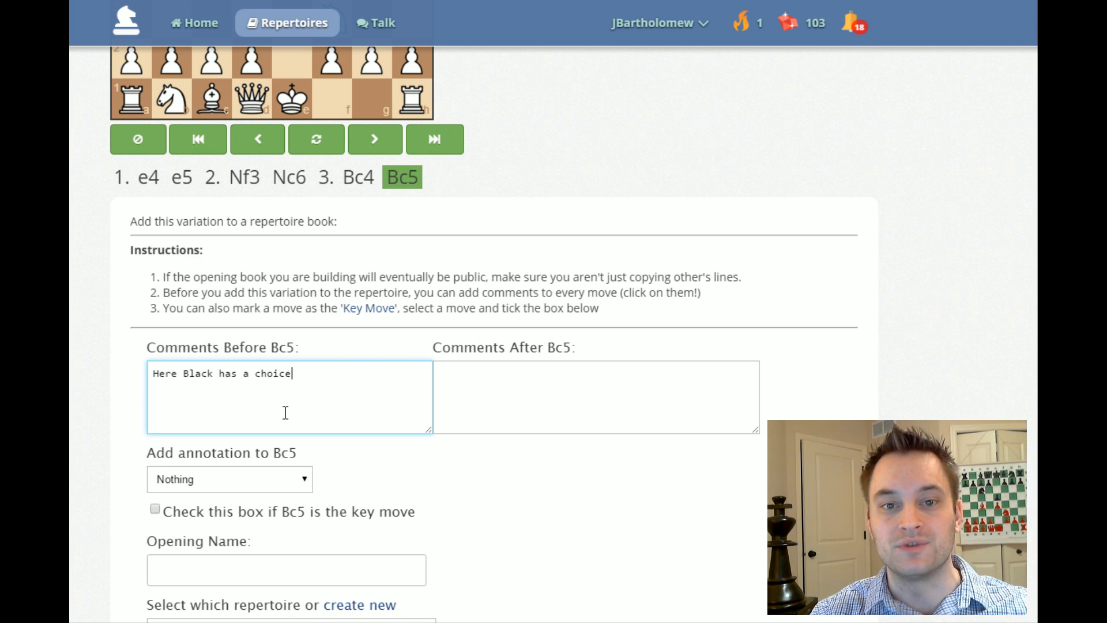
Enter "Solid!" as the comment after Bc5
{"action": "scroll", "coordinate": [631, 231], "scroll_direction": "up", "scroll_amount": 4}
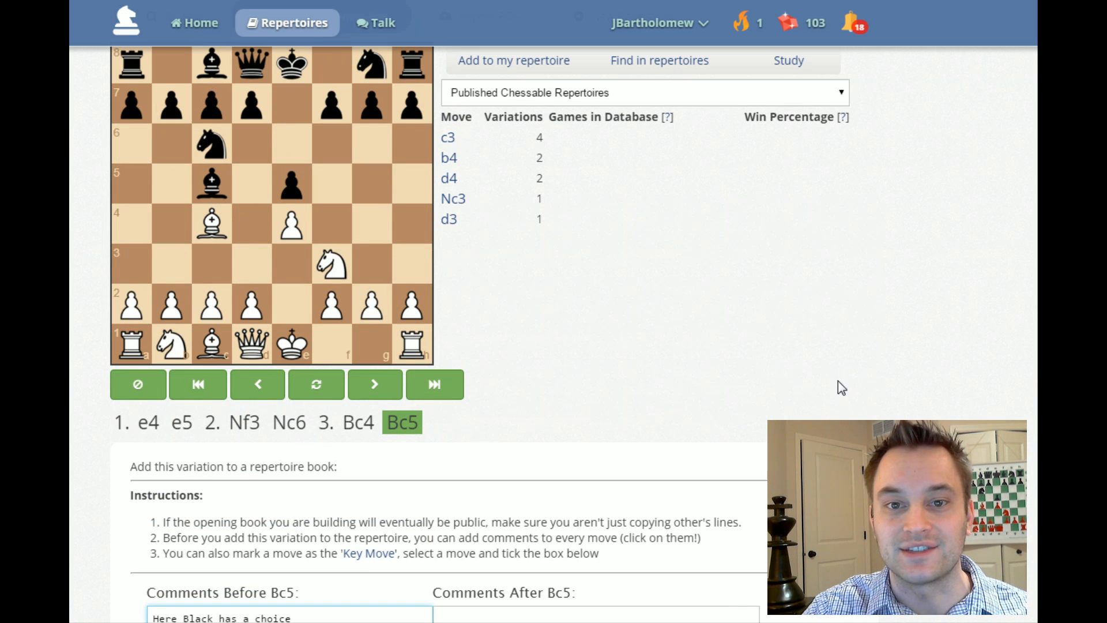
{"action": "scroll", "coordinate": [879, 403], "scroll_direction": "down", "scroll_amount": 1}
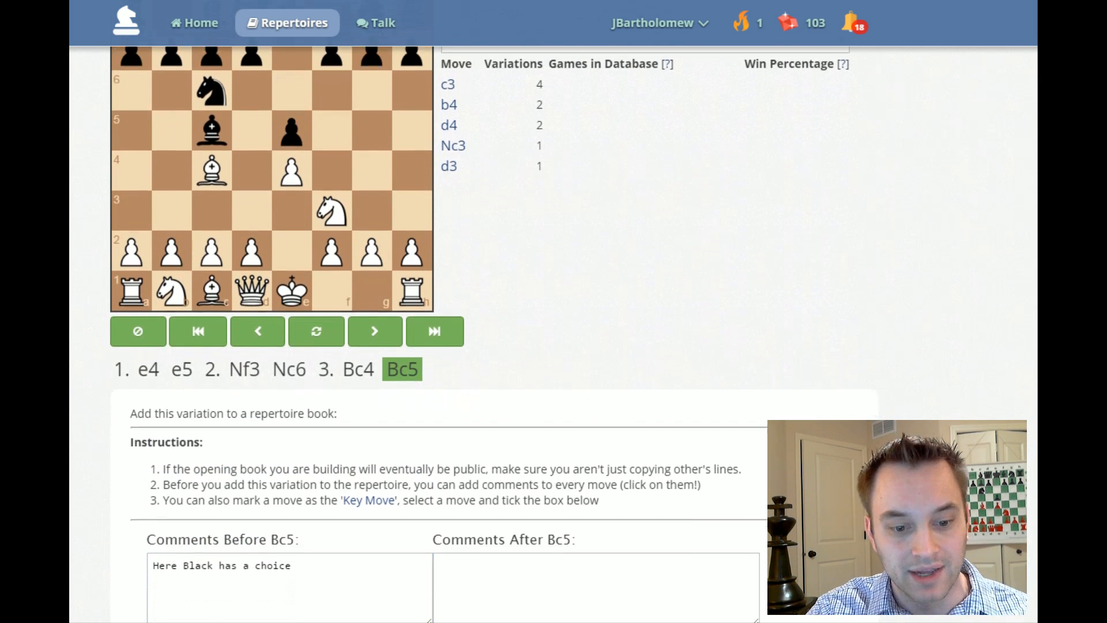
{"action": "scroll", "coordinate": [420, 511], "scroll_direction": "down", "scroll_amount": 2}
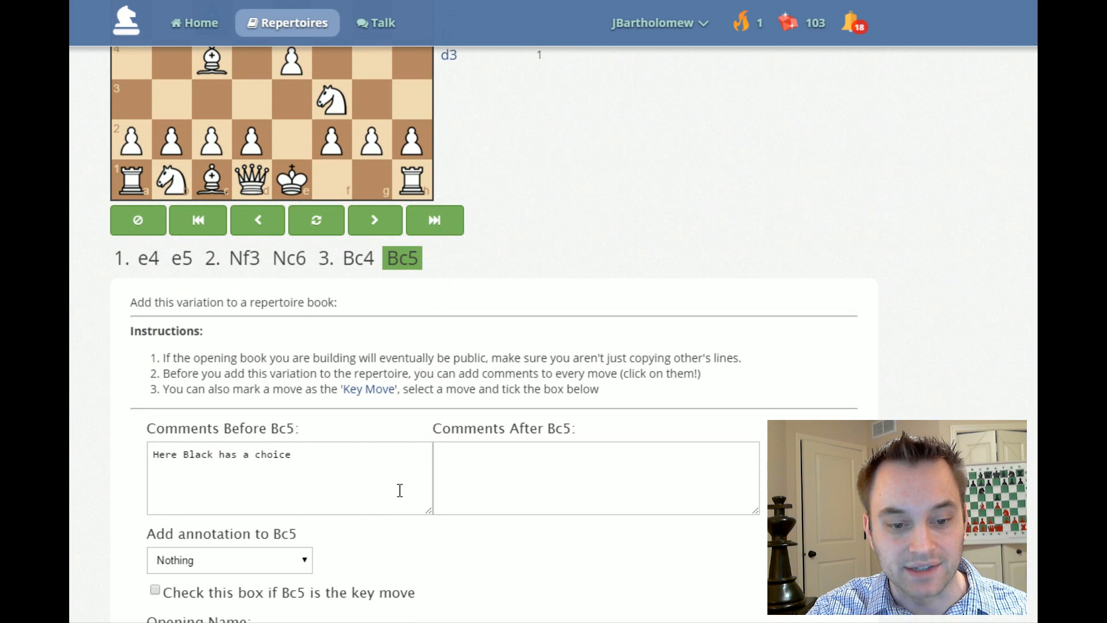
{"action": "scroll", "coordinate": [400, 490], "scroll_direction": "down", "scroll_amount": 2}
{"action": "left_click", "coordinate": [578, 410]}
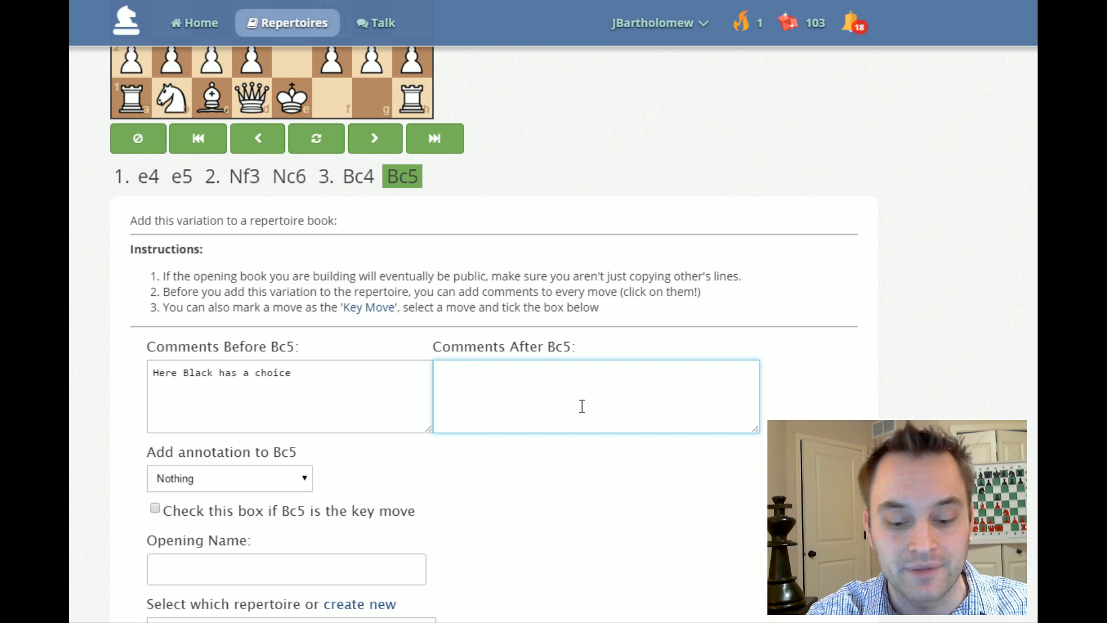
{"action": "type", "text": "Solid!"}
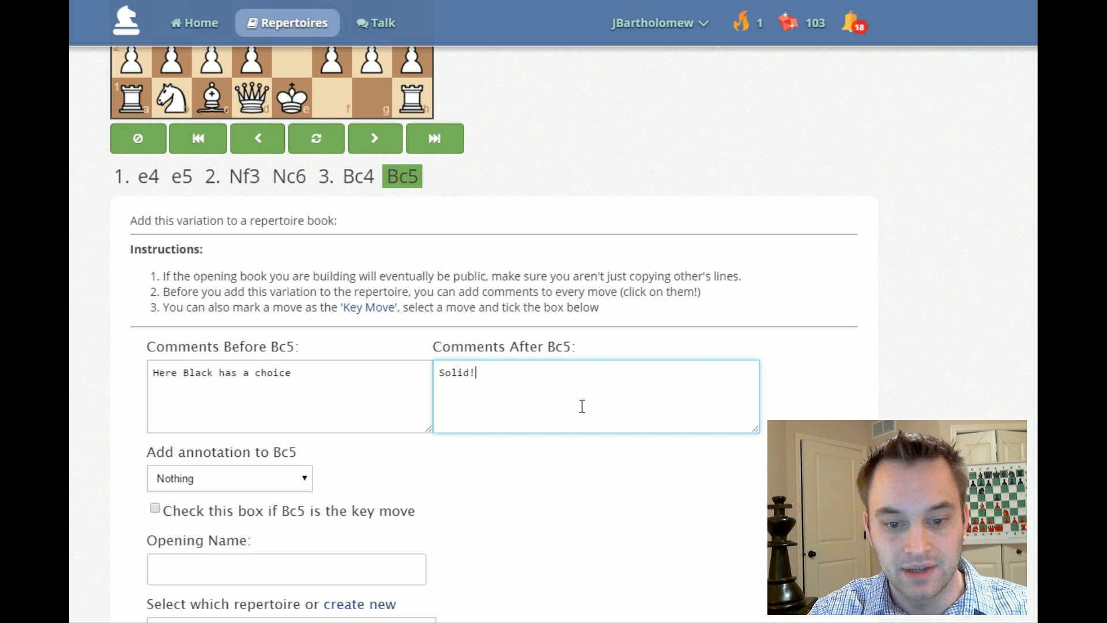
Annotate the move Bc5 with "! (good move)"
{"action": "scroll", "coordinate": [720, 356], "scroll_direction": "up", "scroll_amount": 5}
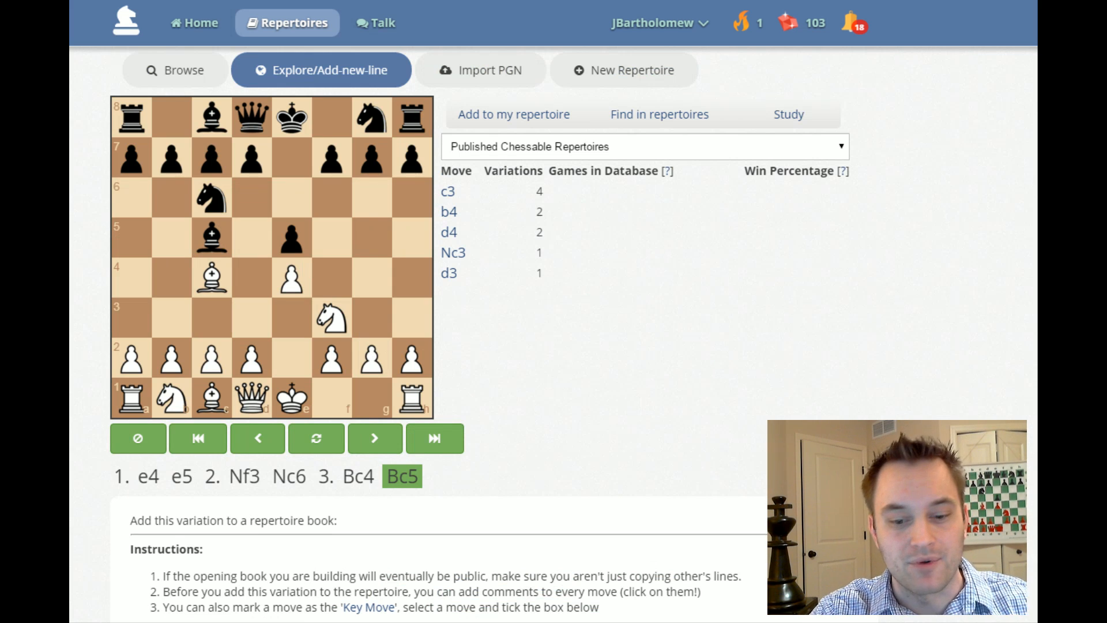
{"action": "scroll", "coordinate": [689, 473], "scroll_direction": "down", "scroll_amount": 7}
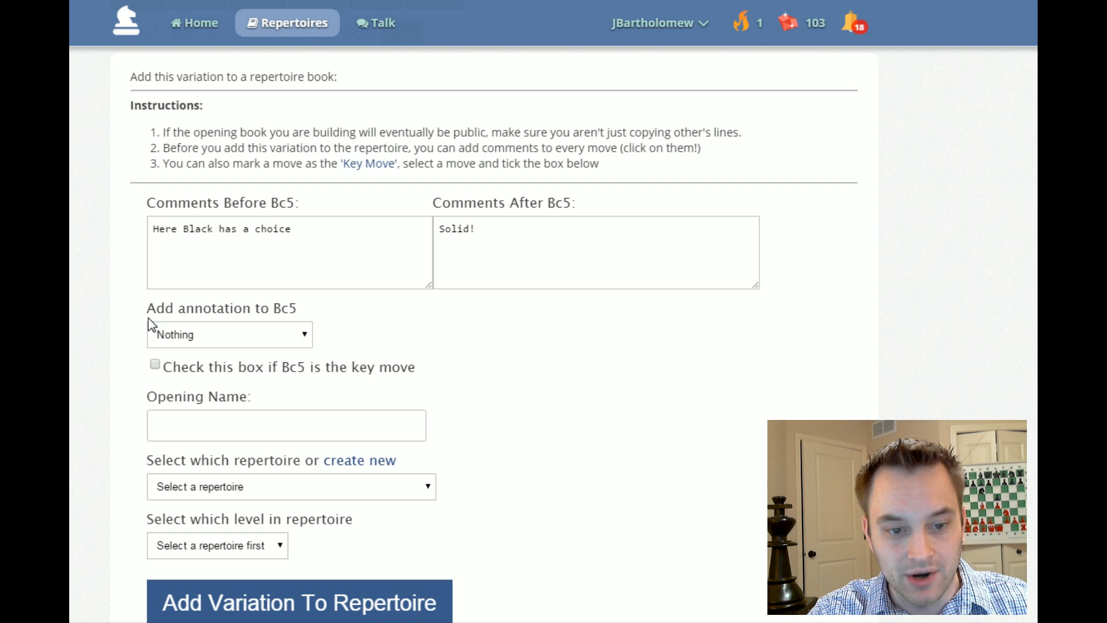
{"action": "left_click", "coordinate": [306, 333]}
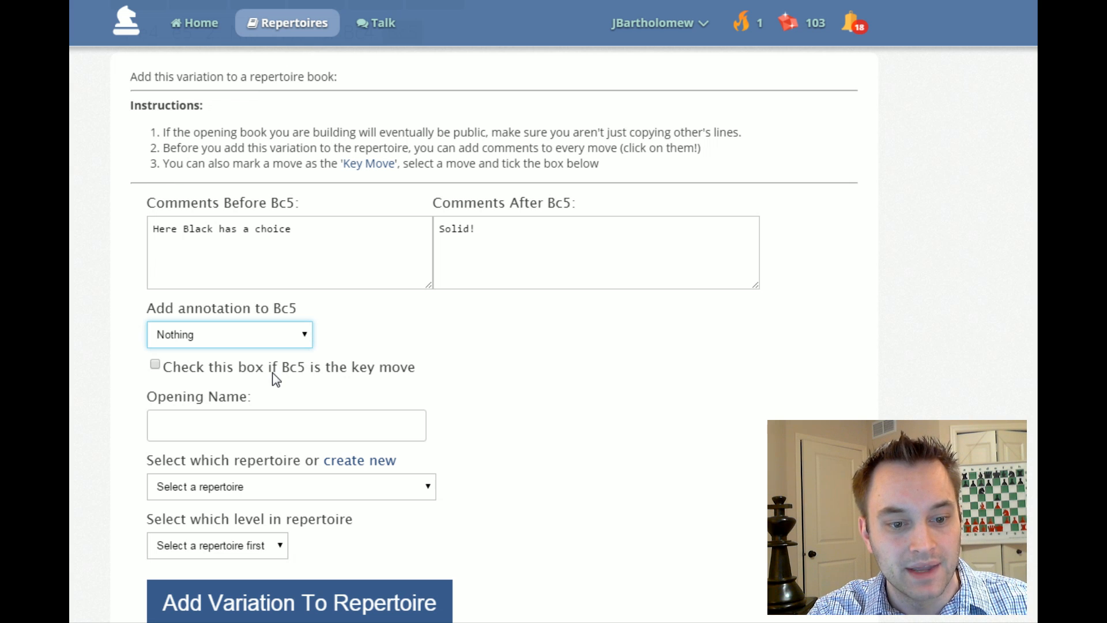
{"action": "key", "text": "Down"}
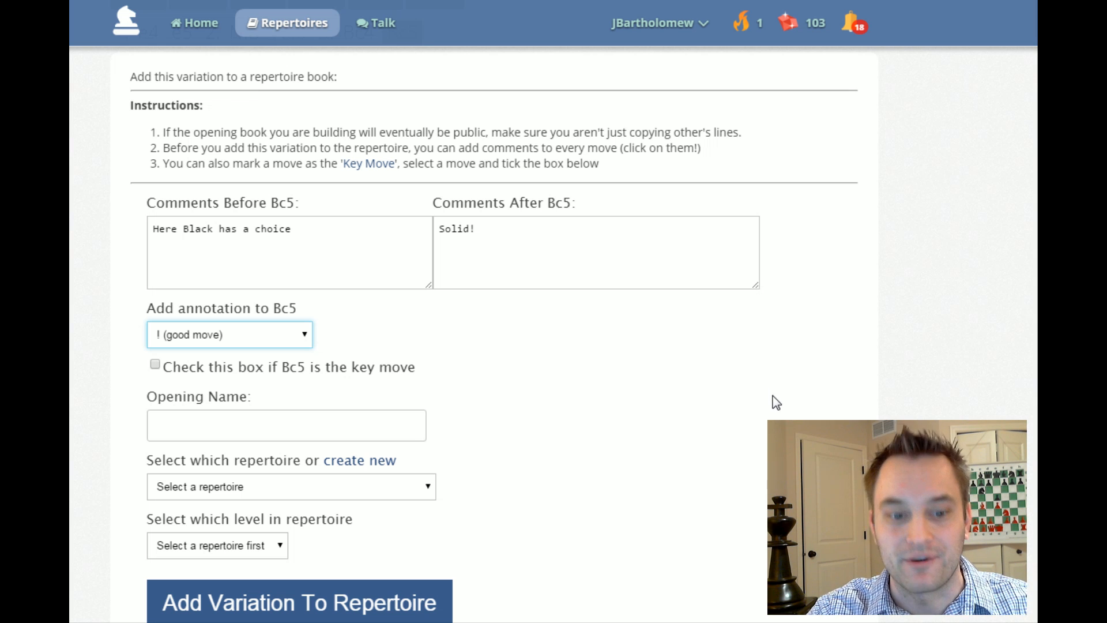
Name the opening "Giuoco Piano" and choose the Italian Game repertoire as its destination
{"action": "left_click", "coordinate": [268, 431]}
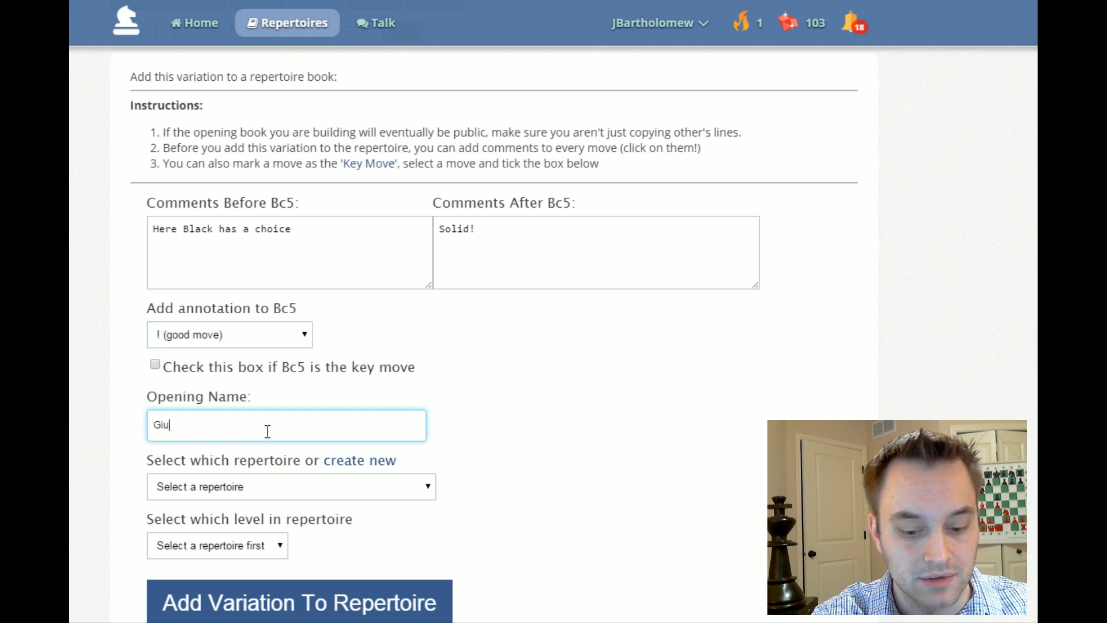
{"action": "type", "text": "Piano"}
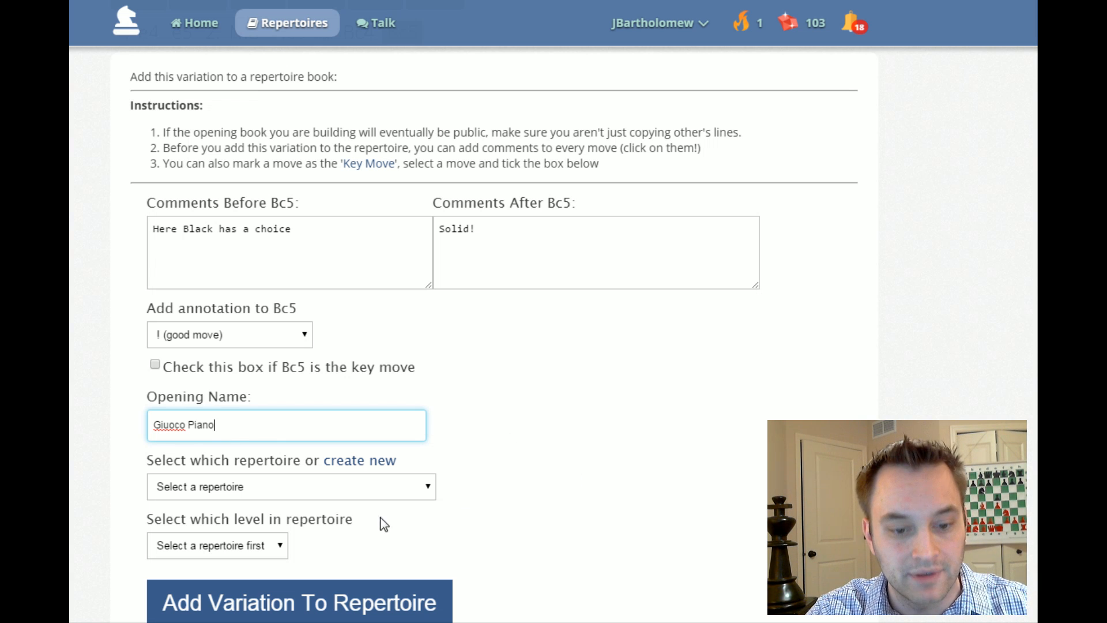
{"action": "left_click", "coordinate": [411, 486]}
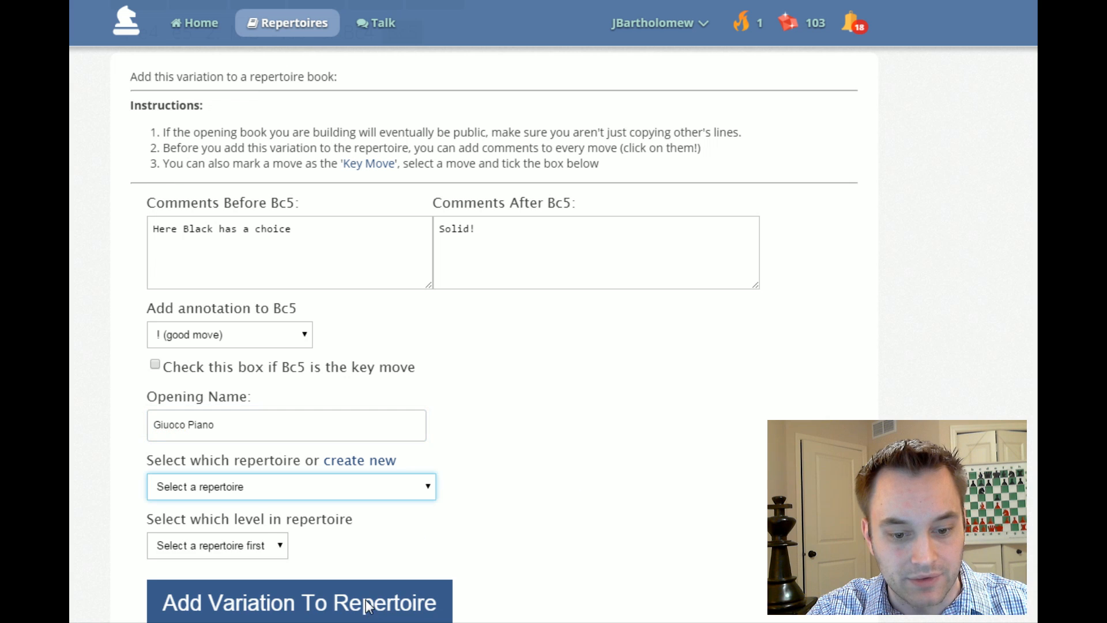
{"action": "key", "text": "Down"}
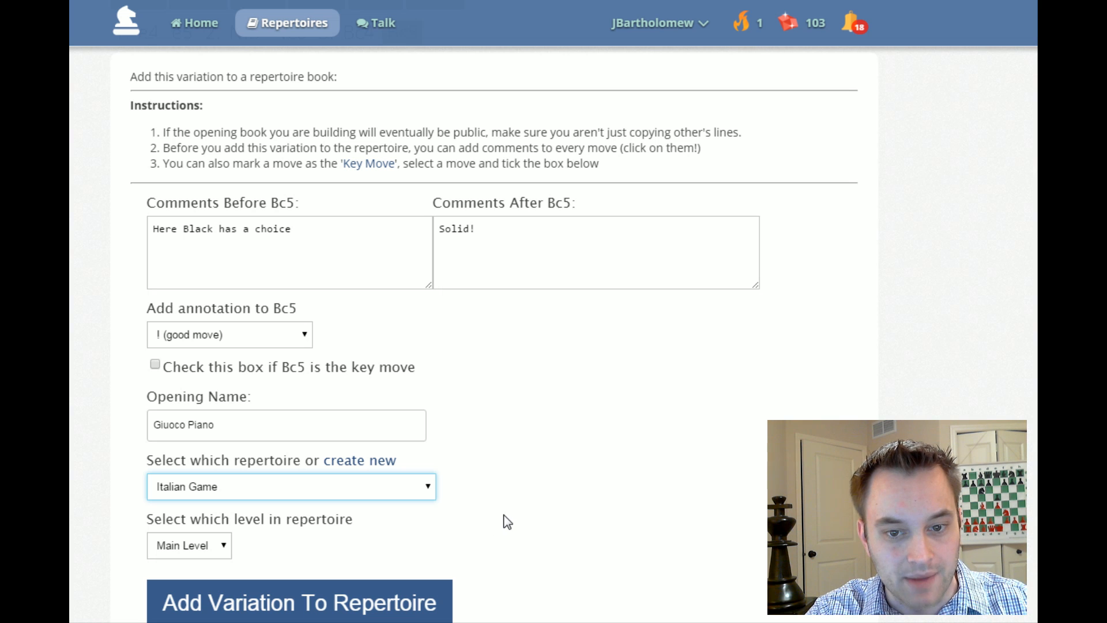
Add the Giuoco Piano variation to the Italian Game repertoire and confirm the addition
{"action": "scroll", "coordinate": [504, 520], "scroll_direction": "up", "scroll_amount": 8}
{"action": "scroll", "coordinate": [504, 520], "scroll_direction": "down", "scroll_amount": 7}
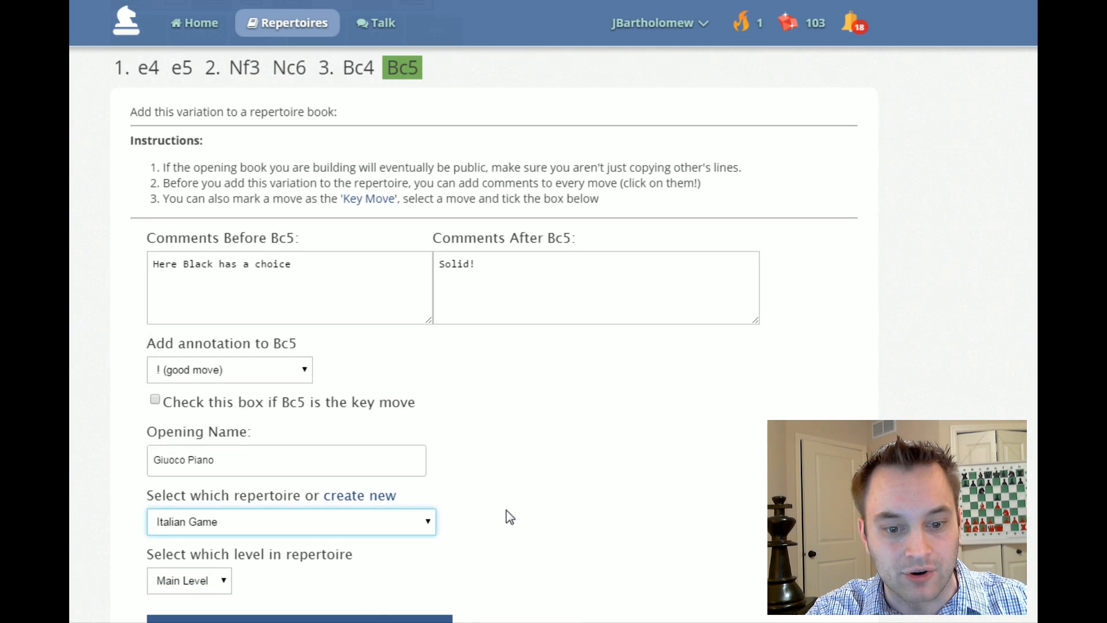
{"action": "left_click", "coordinate": [372, 618]}
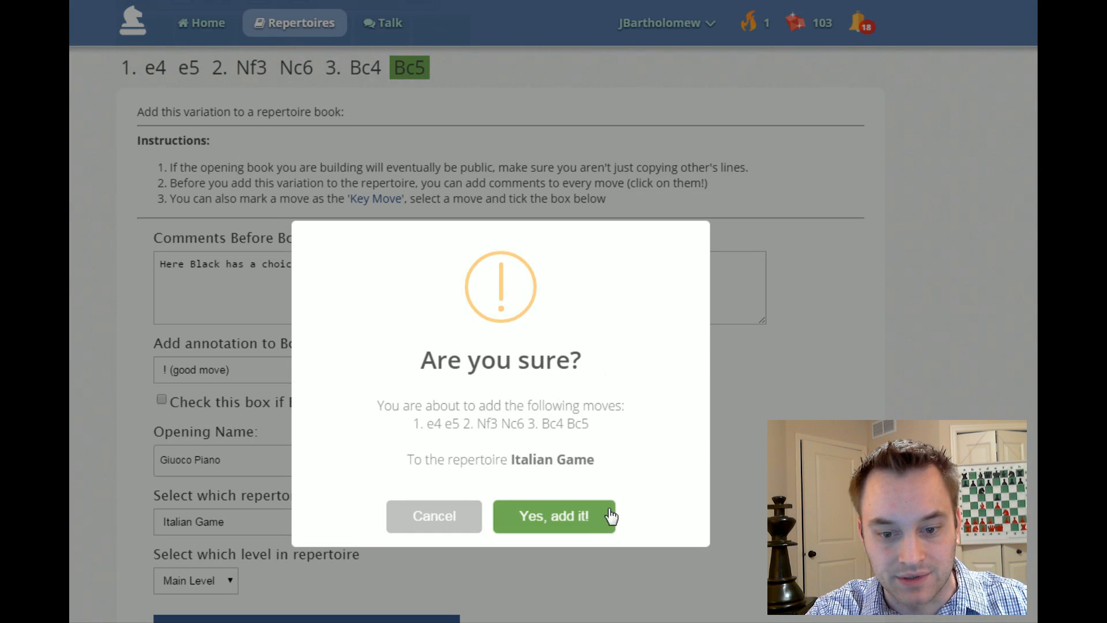
{"action": "left_click", "coordinate": [584, 516]}
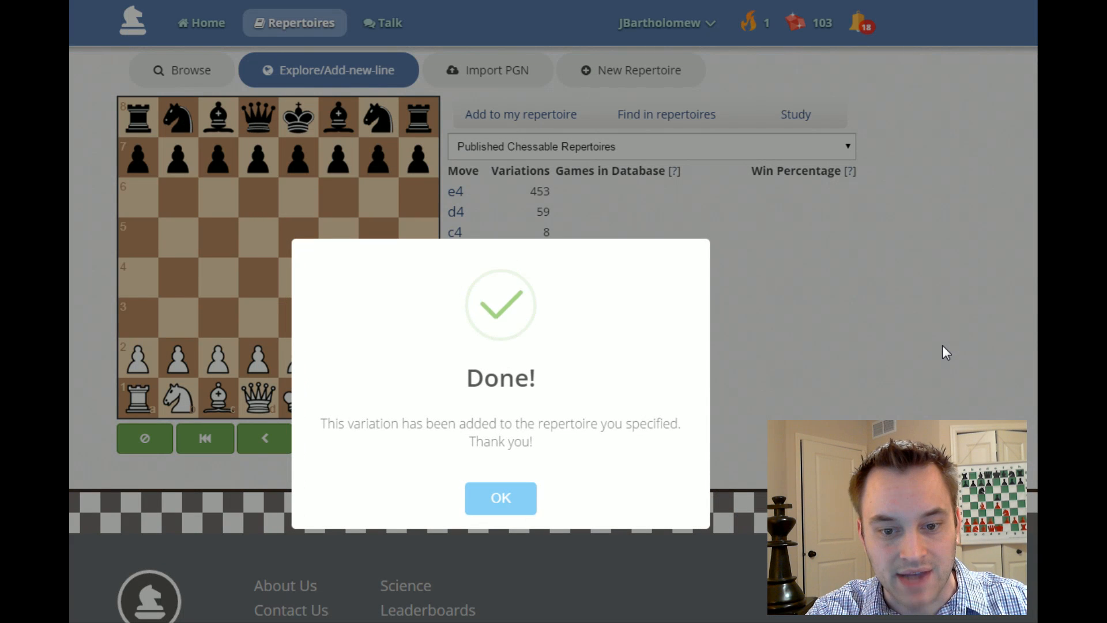
{"action": "left_click", "coordinate": [507, 503]}
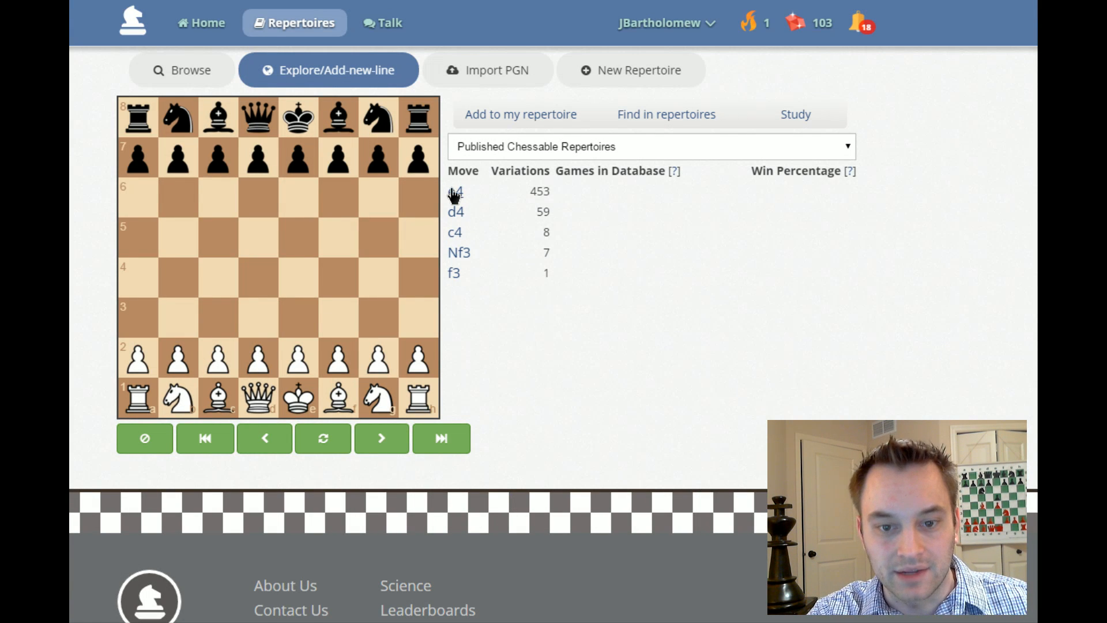
Build the line 1. e4 e5 2. Nf3 Nc6 3. Bc4 f5 from the suggested moves of the published repertoires
{"action": "left_click", "coordinate": [454, 191]}
{"action": "left_click", "coordinate": [456, 213]}
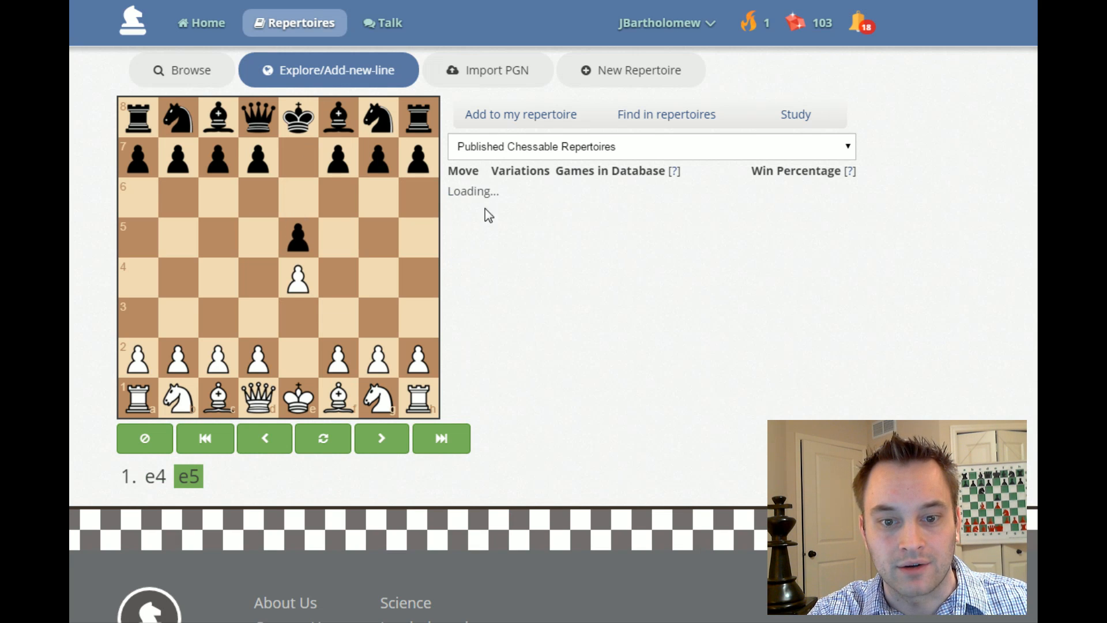
{"action": "left_click", "coordinate": [461, 194]}
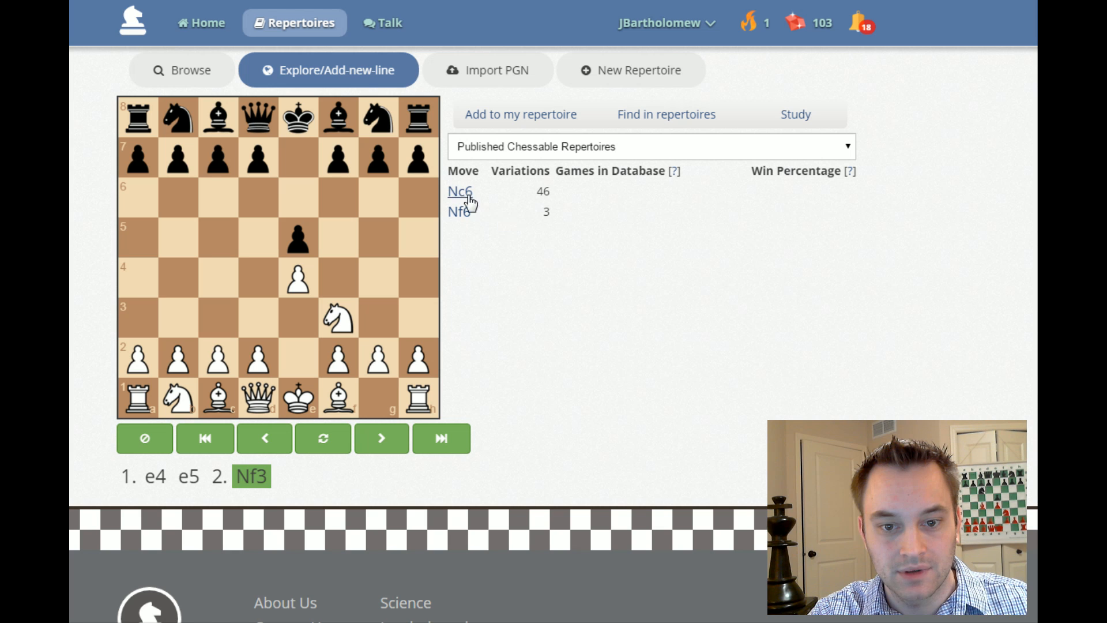
{"action": "left_click", "coordinate": [461, 194]}
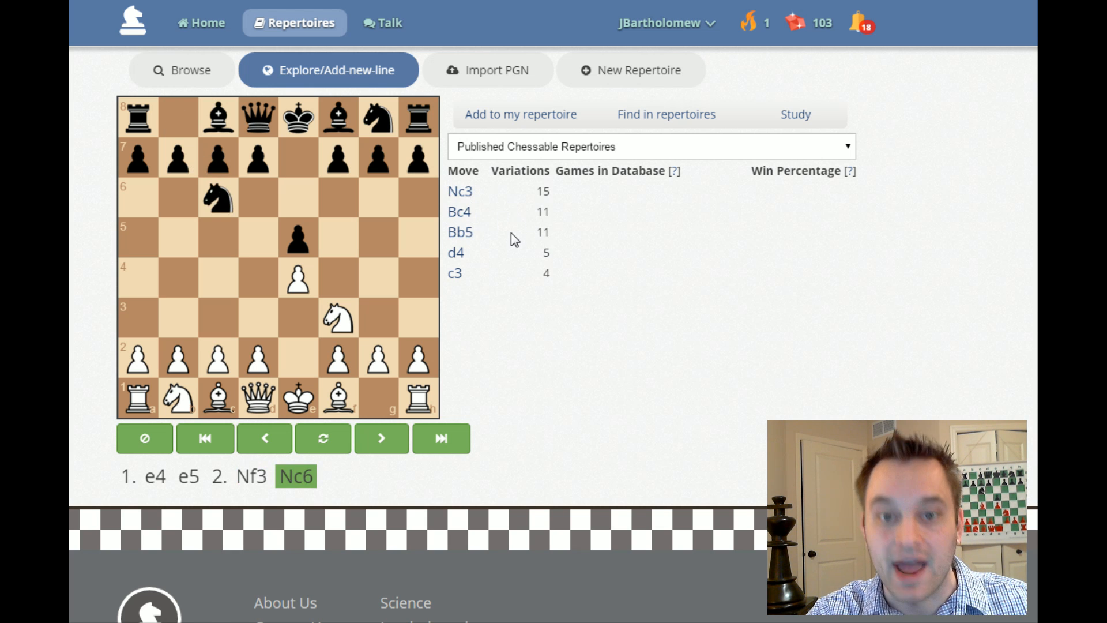
{"action": "left_click", "coordinate": [465, 214]}
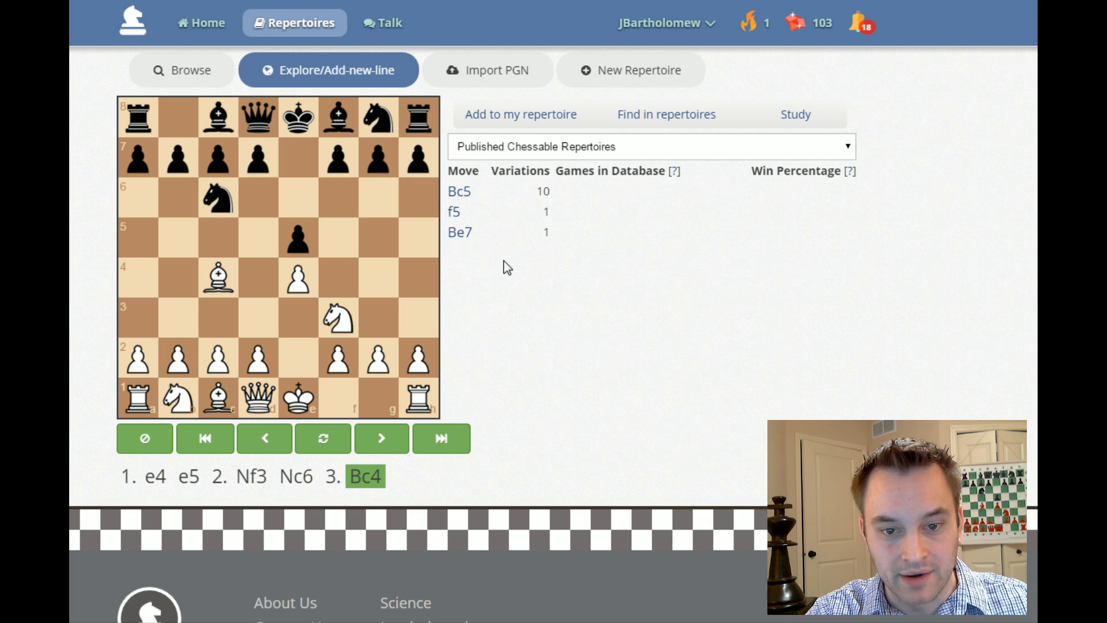
{"action": "left_click", "coordinate": [454, 212]}
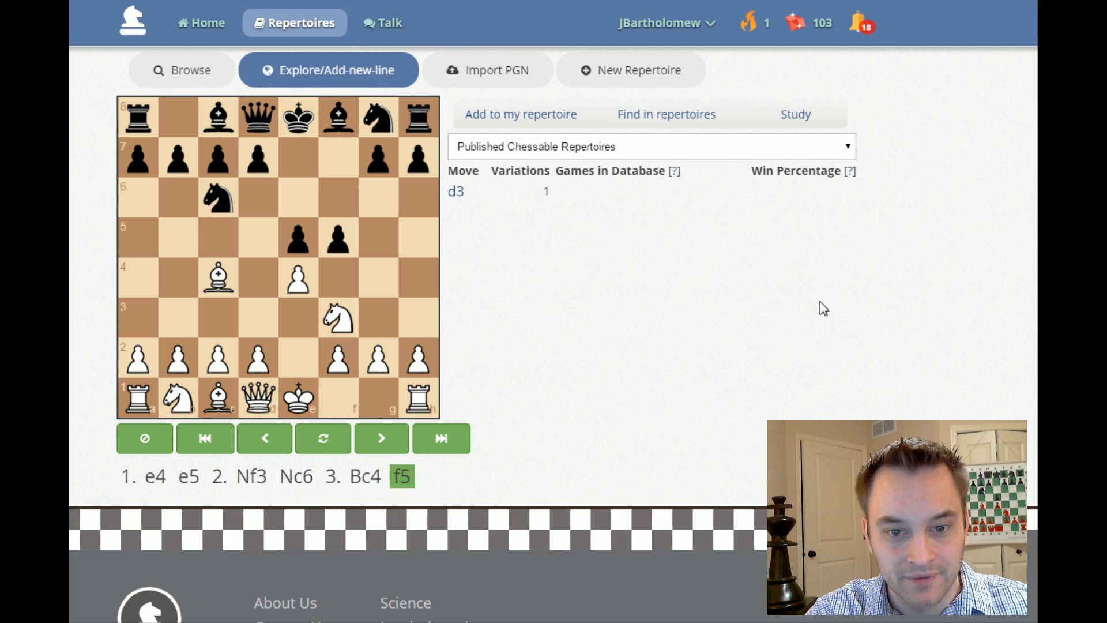
Begin adding the line to a repertoire and annotate the move f5 with "?! (dubious move)"
{"action": "left_click", "coordinate": [477, 115]}
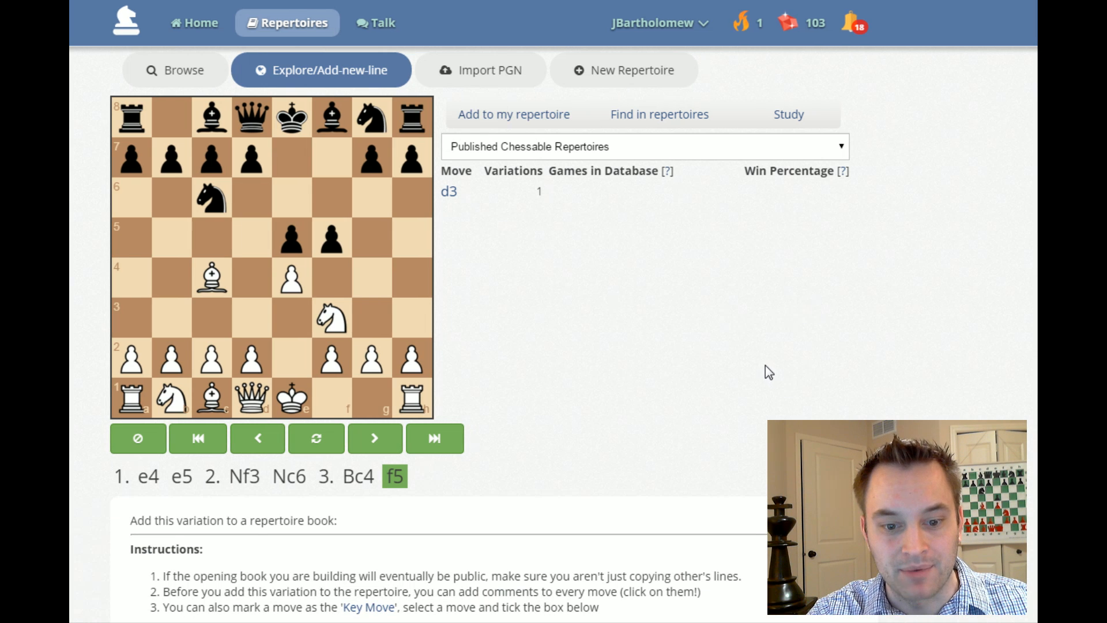
{"action": "scroll", "coordinate": [711, 361], "scroll_direction": "down", "scroll_amount": 5}
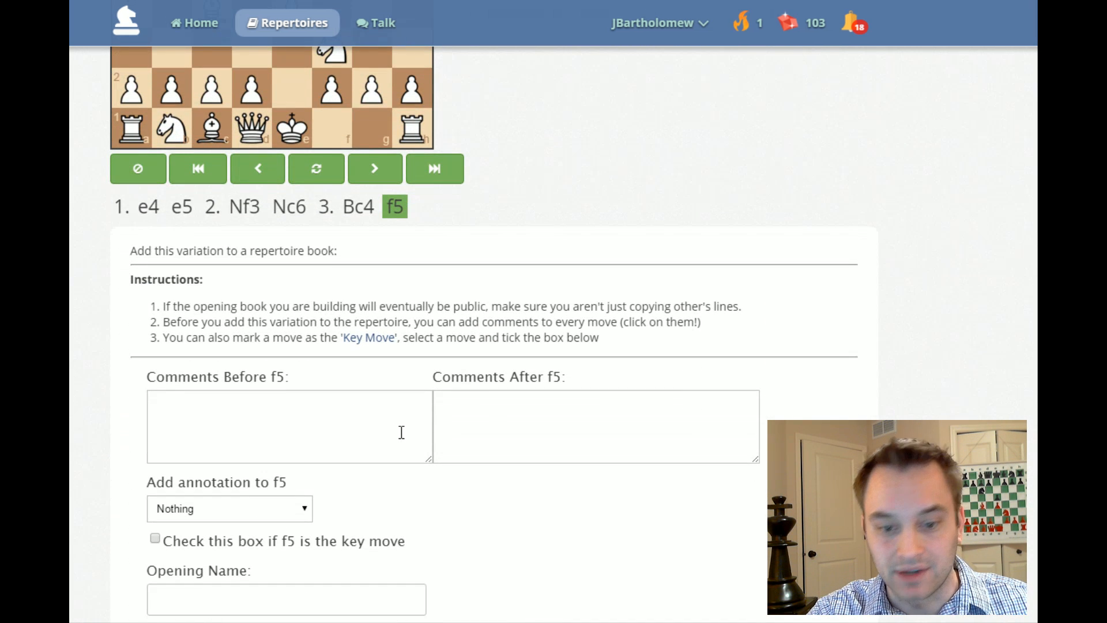
{"action": "scroll", "coordinate": [500, 405], "scroll_direction": "down", "scroll_amount": 1}
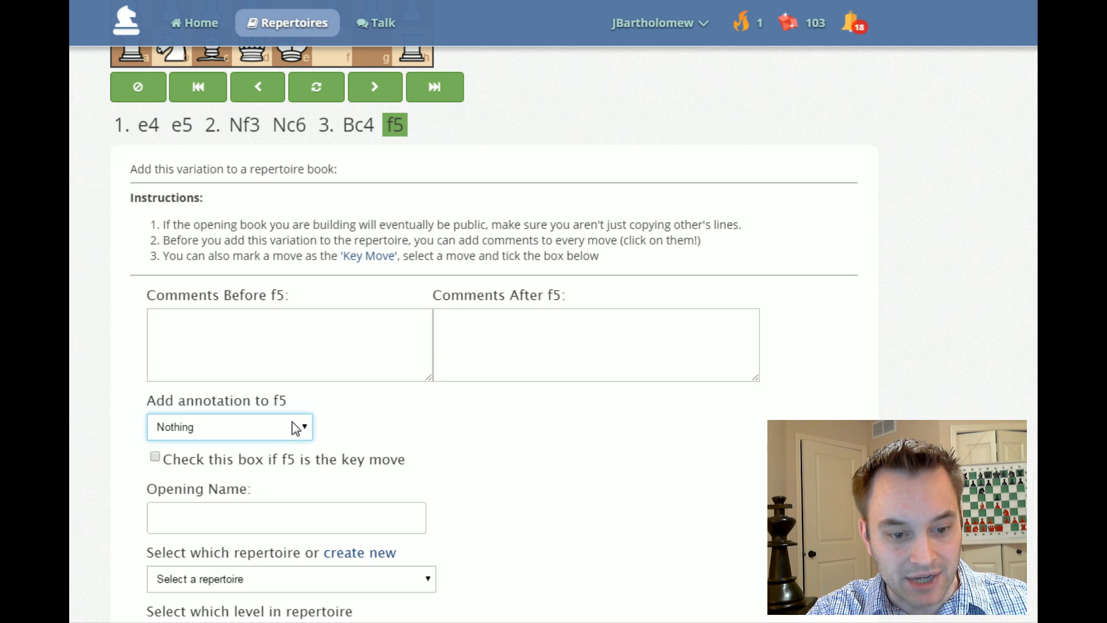
{"action": "key", "text": "Down"}
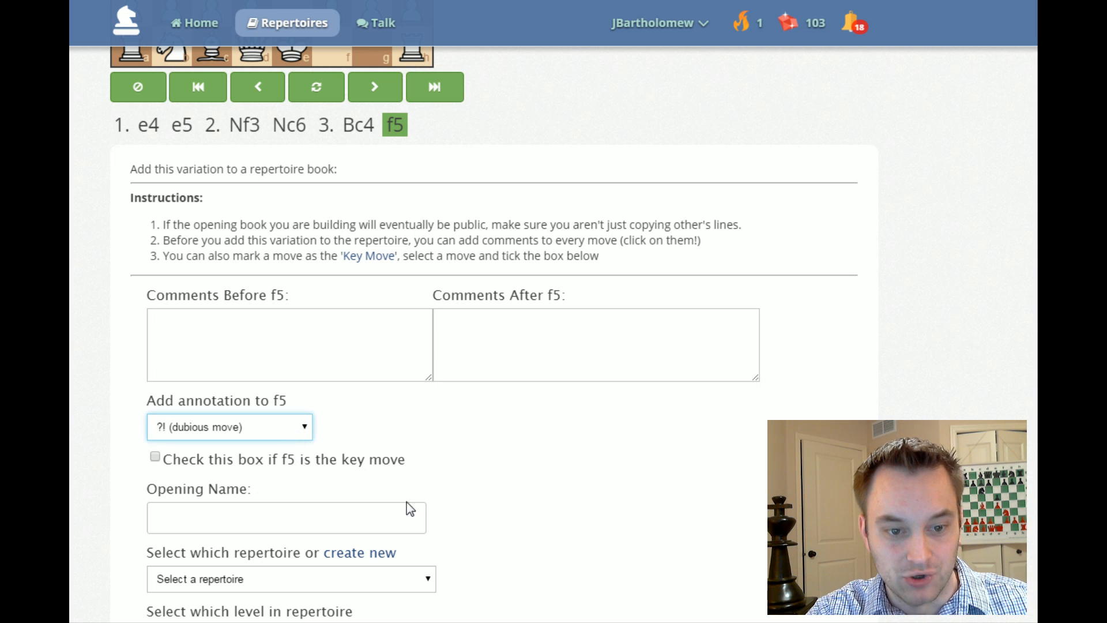
Name the opening "3...f5 Variation" and choose the Italian Game repertoire for it
{"action": "scroll", "coordinate": [459, 480], "scroll_direction": "up", "scroll_amount": 5}
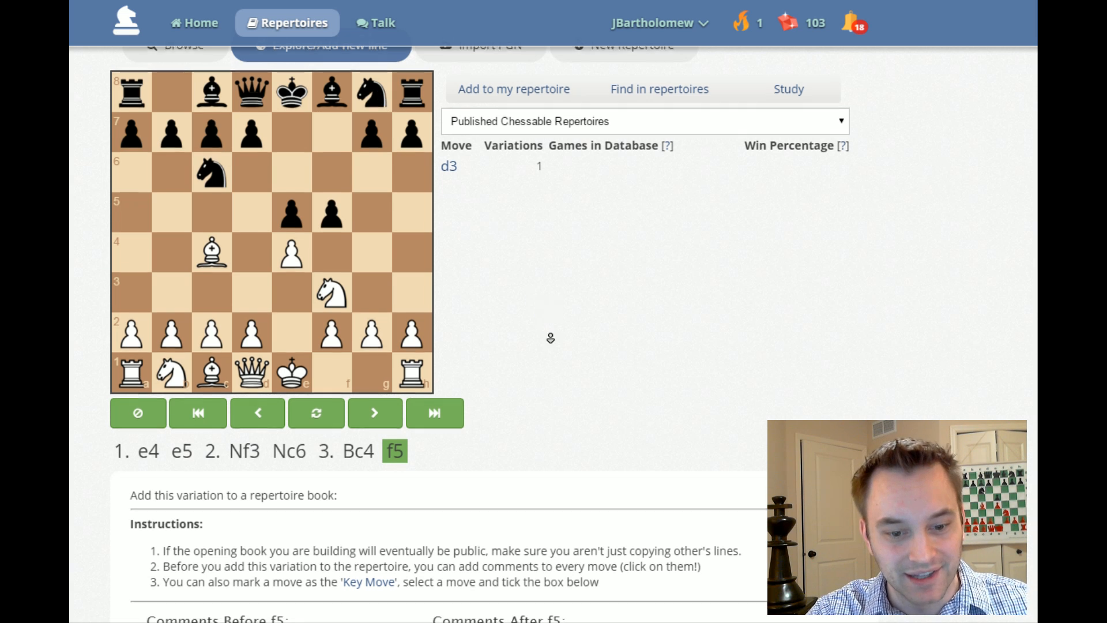
{"action": "scroll", "coordinate": [549, 340], "scroll_direction": "down", "scroll_amount": 5}
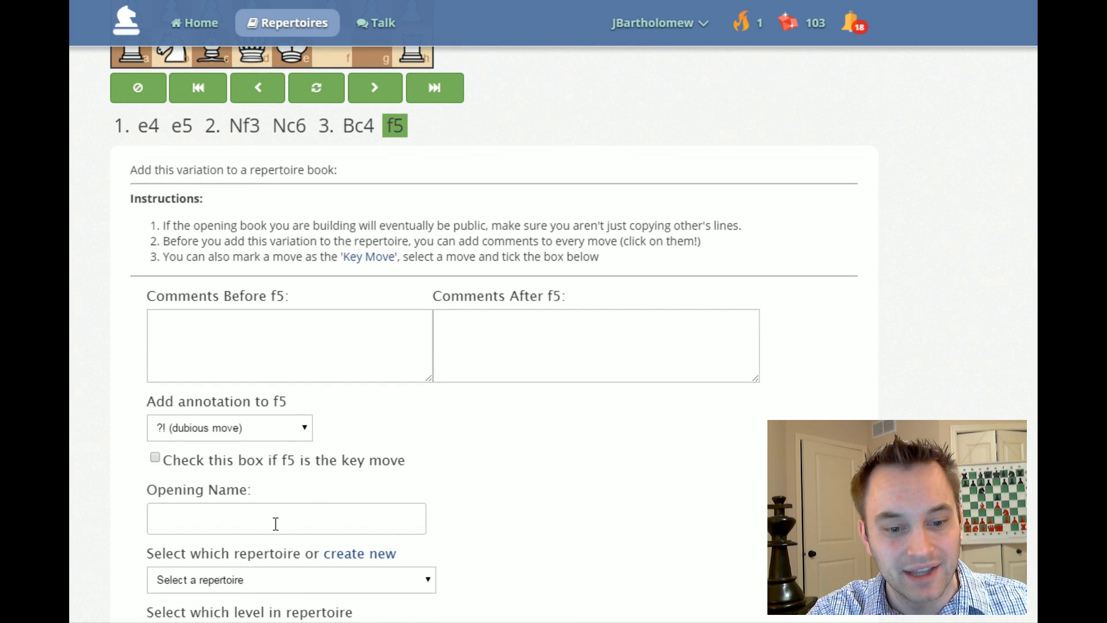
{"action": "left_click", "coordinate": [317, 510]}
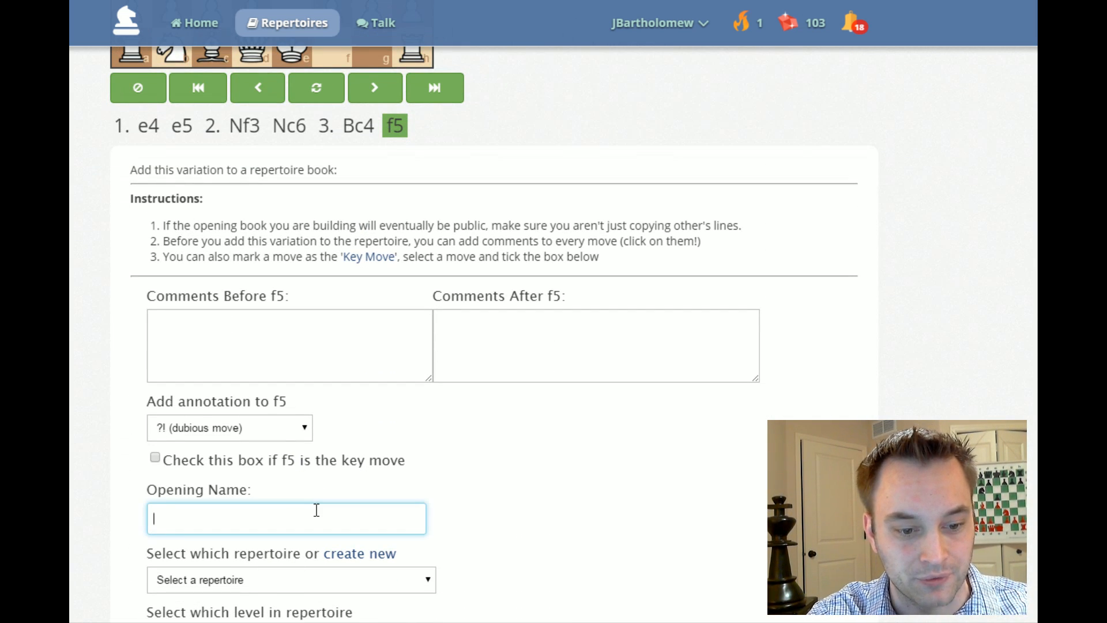
{"action": "type", "text": "3...f5 V"}
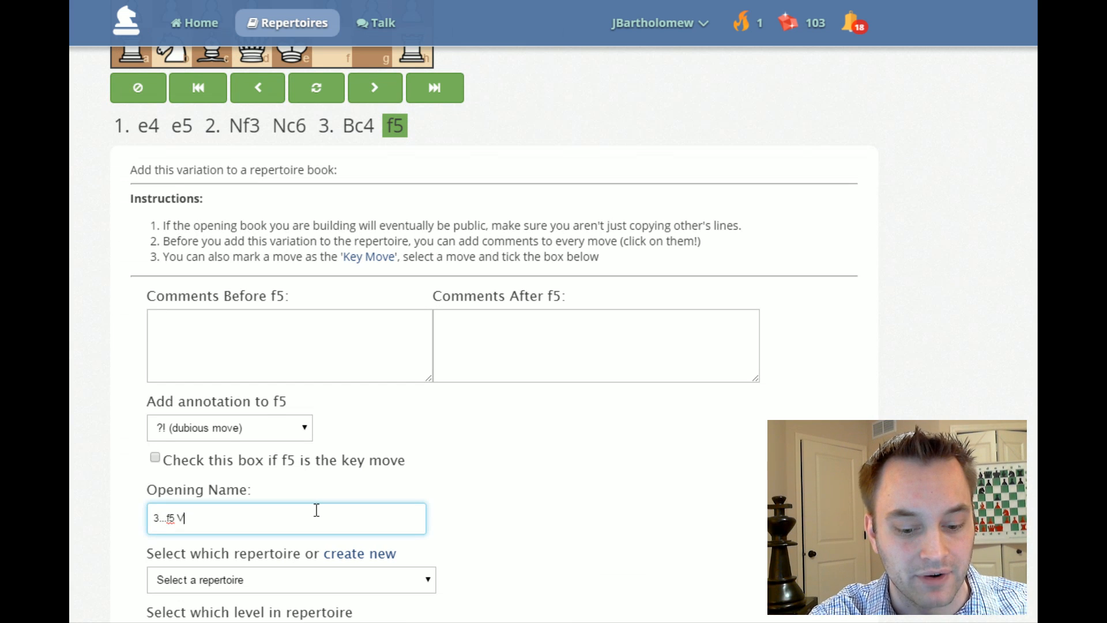
{"action": "type", "text": "ariation"}
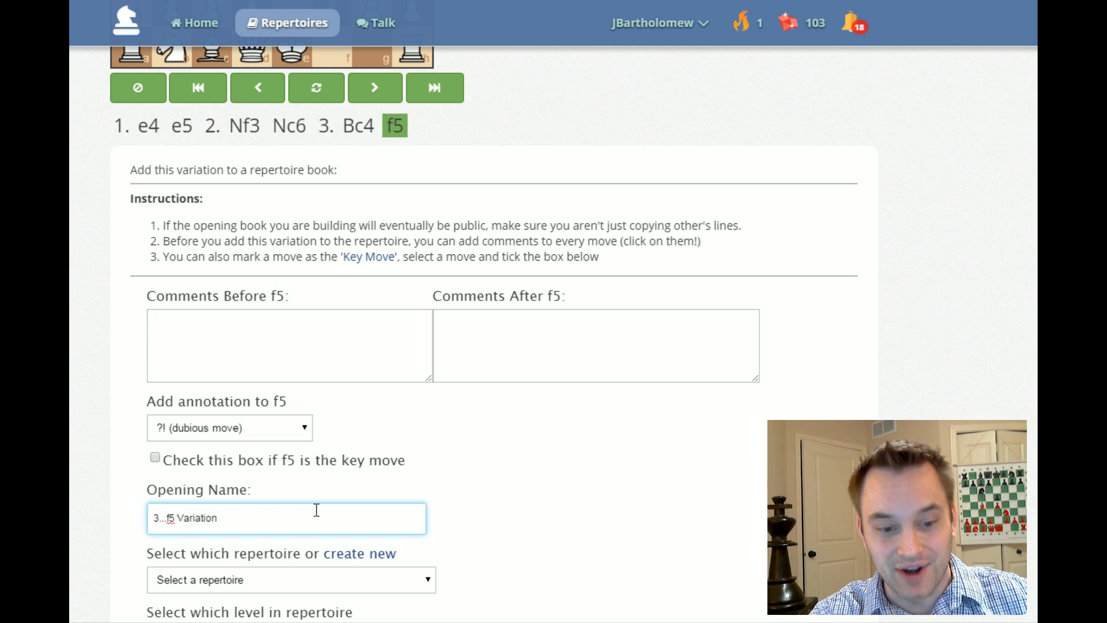
{"action": "scroll", "coordinate": [521, 508], "scroll_direction": "down", "scroll_amount": 2}
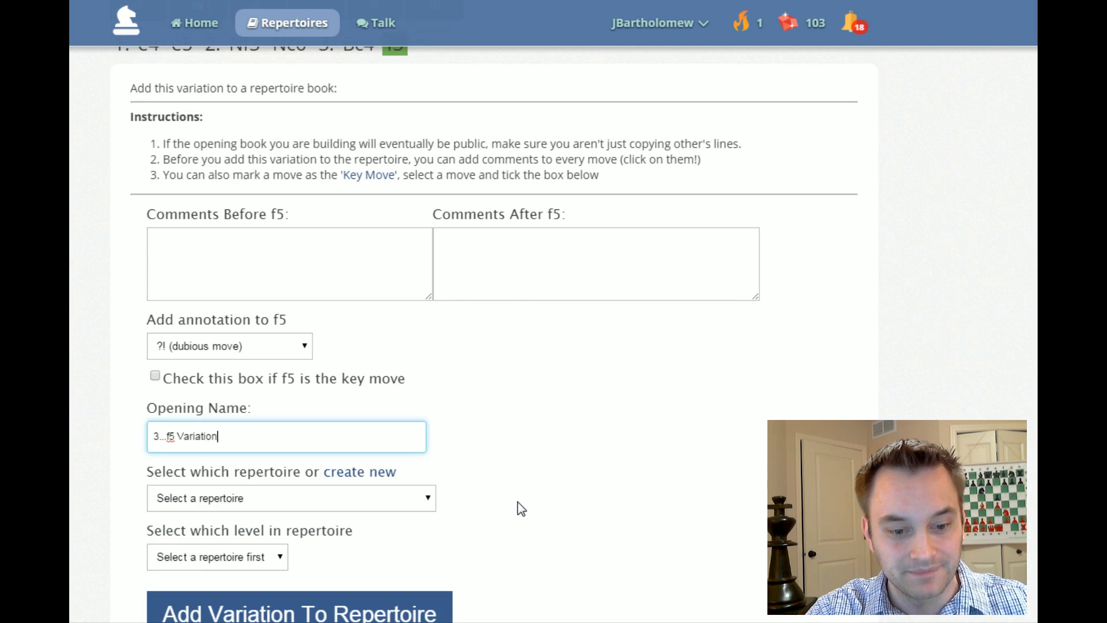
{"action": "left_click", "coordinate": [418, 499]}
{"action": "left_click", "coordinate": [353, 615]}
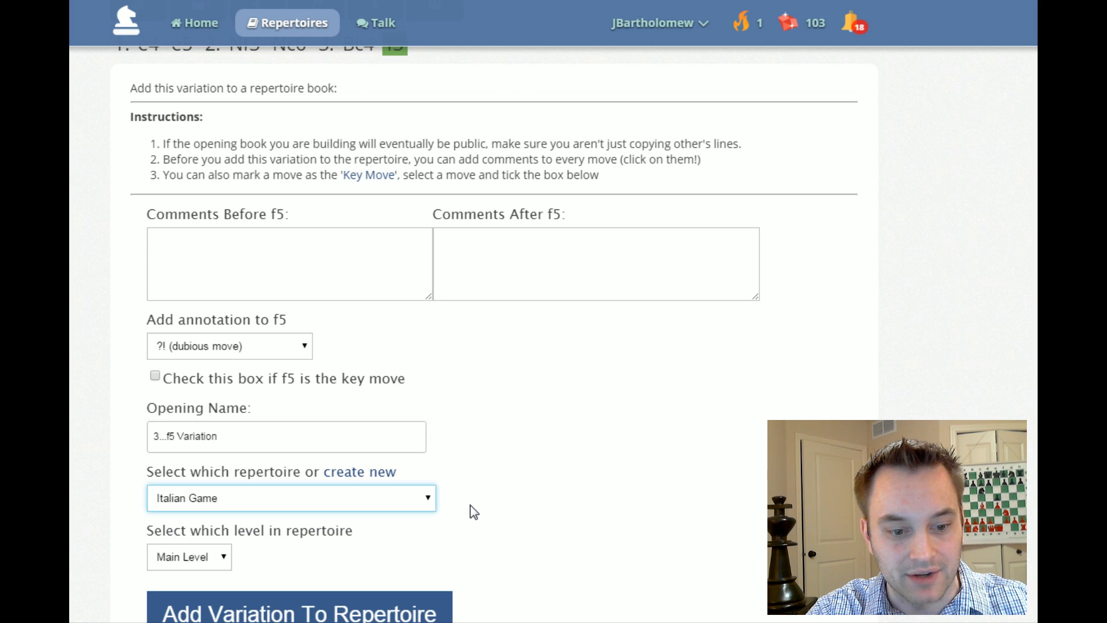
Keep the repertoire level at Main Level, add the 3...f5 variation to the Italian Game repertoire and confirm the addition
{"action": "scroll", "coordinate": [470, 504], "scroll_direction": "down", "scroll_amount": 2}
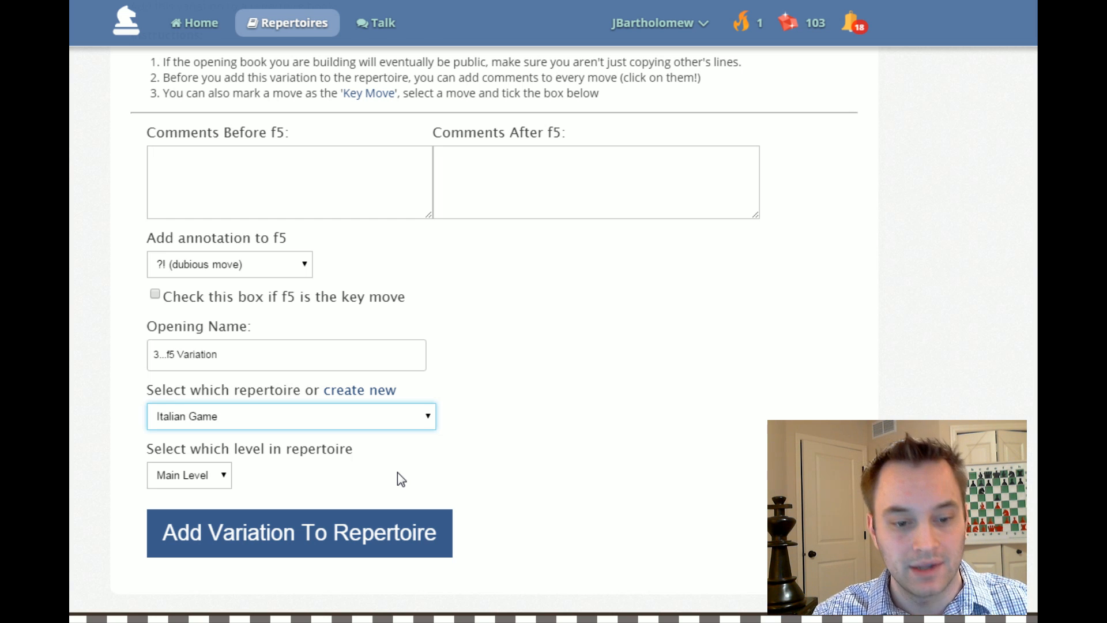
{"action": "left_click", "coordinate": [205, 473]}
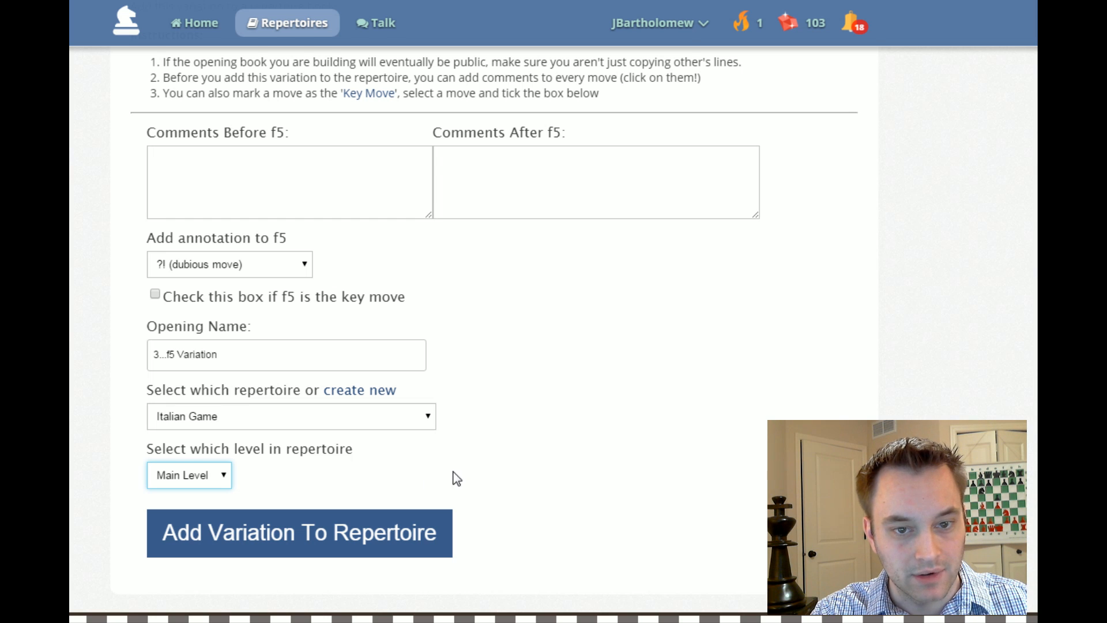
{"action": "scroll", "coordinate": [452, 477], "scroll_direction": "up", "scroll_amount": 7}
{"action": "scroll", "coordinate": [458, 459], "scroll_direction": "down", "scroll_amount": 7}
{"action": "left_click", "coordinate": [369, 511]}
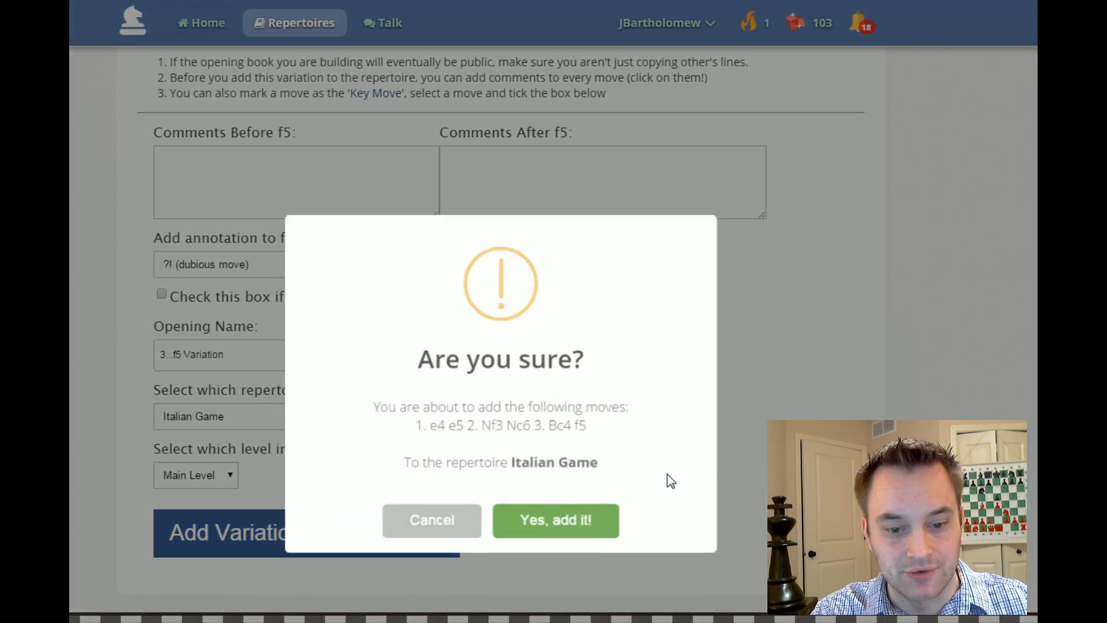
{"action": "left_click", "coordinate": [586, 516]}
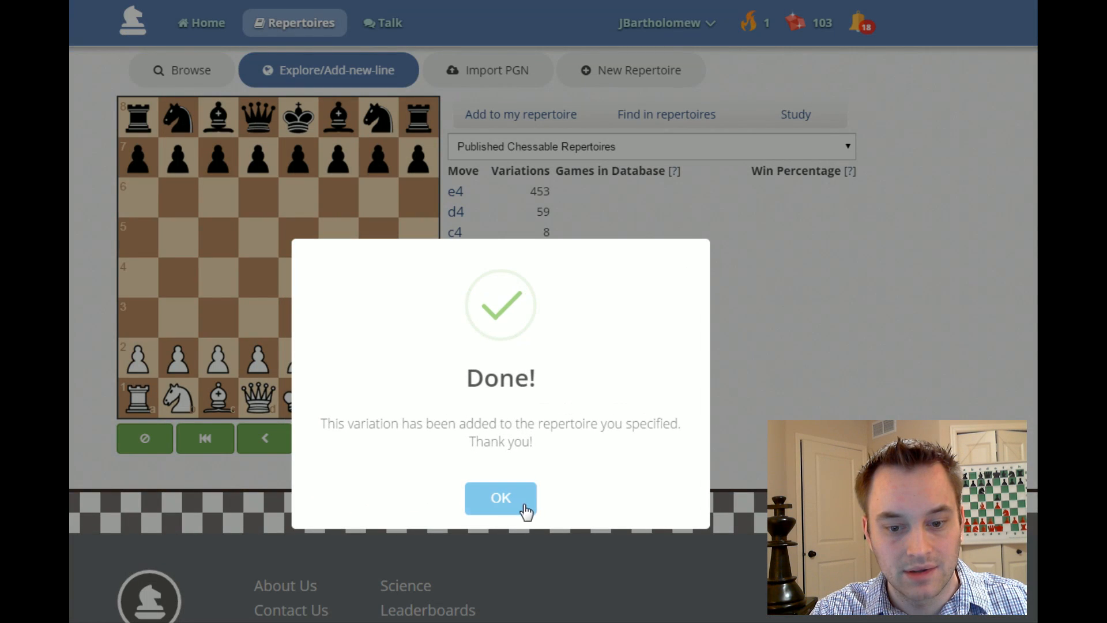
{"action": "left_click", "coordinate": [520, 504]}
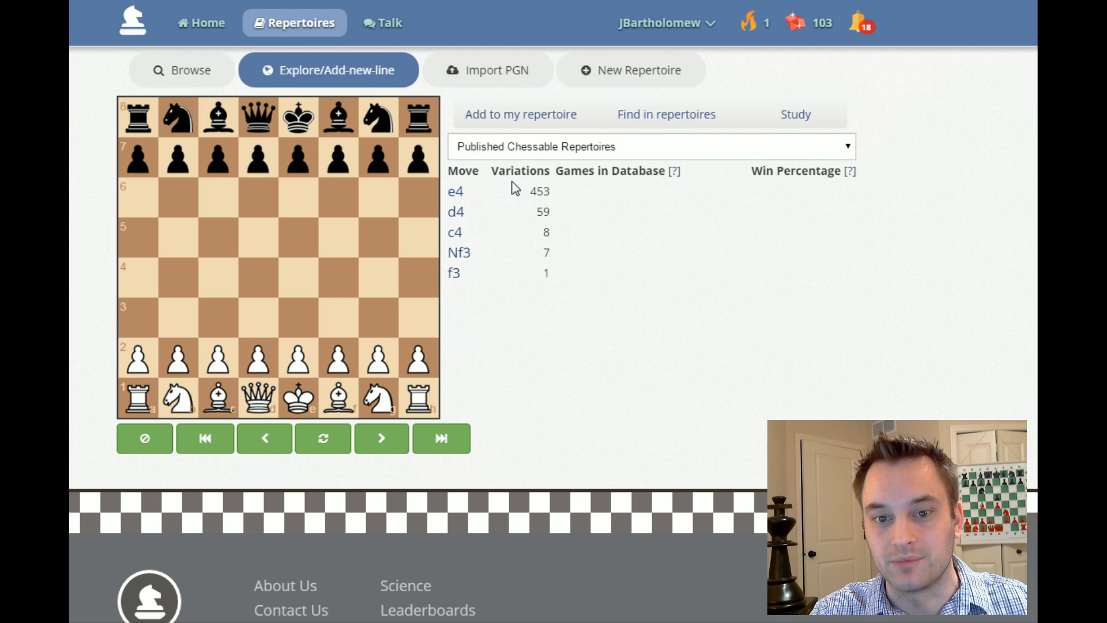
Start a PGN import and choose the file HungarianDefense.pgn
{"action": "left_click", "coordinate": [500, 74]}
{"action": "left_click", "coordinate": [524, 240]}
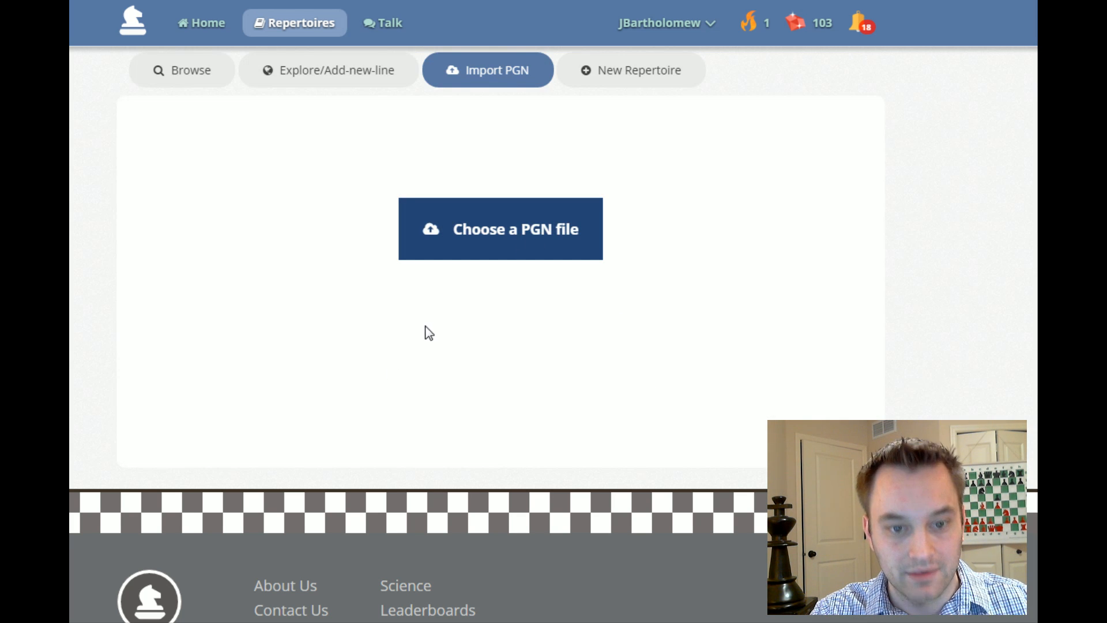
{"action": "double_click", "coordinate": [140, 214]}
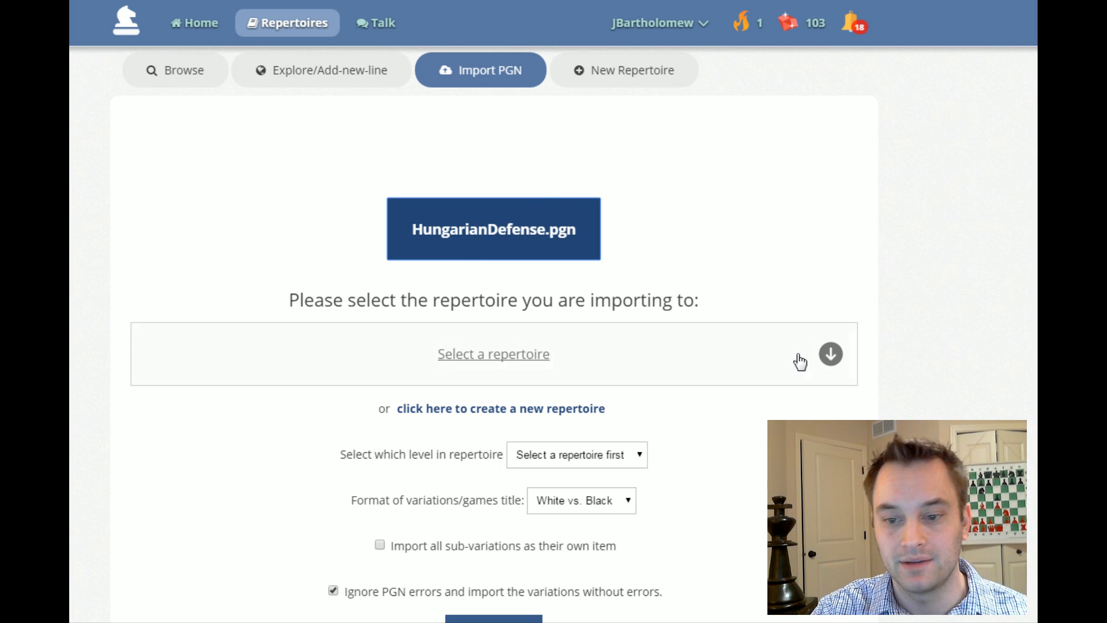
Select Italian Game as the repertoire that receives the imported PGN file
{"action": "left_click", "coordinate": [829, 359]}
{"action": "scroll", "coordinate": [504, 433], "scroll_direction": "down", "scroll_amount": 3}
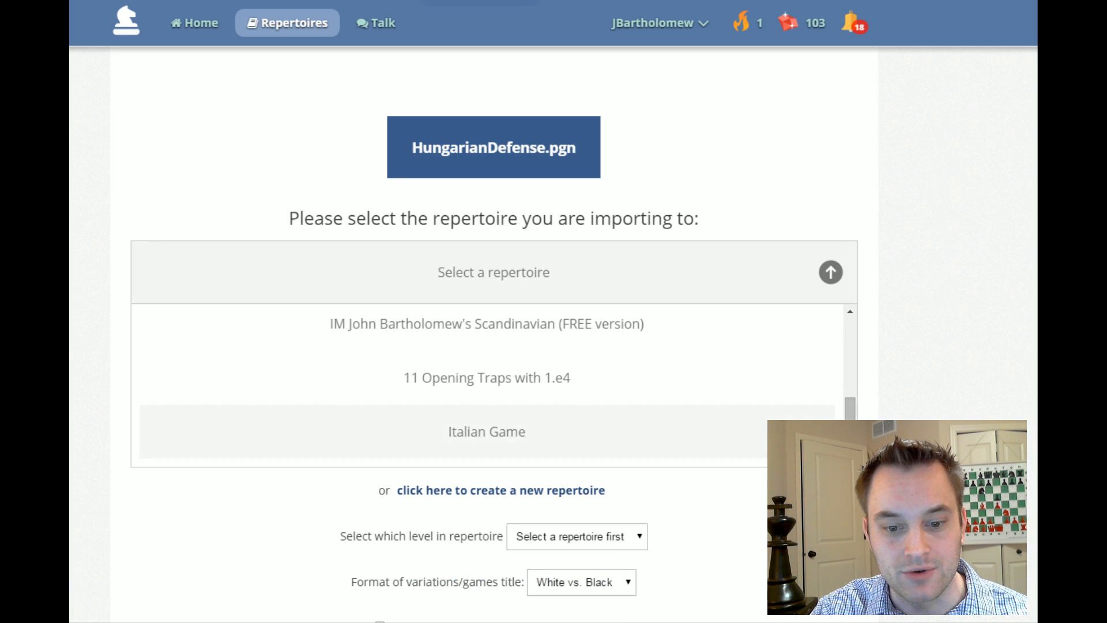
{"action": "left_click", "coordinate": [504, 434]}
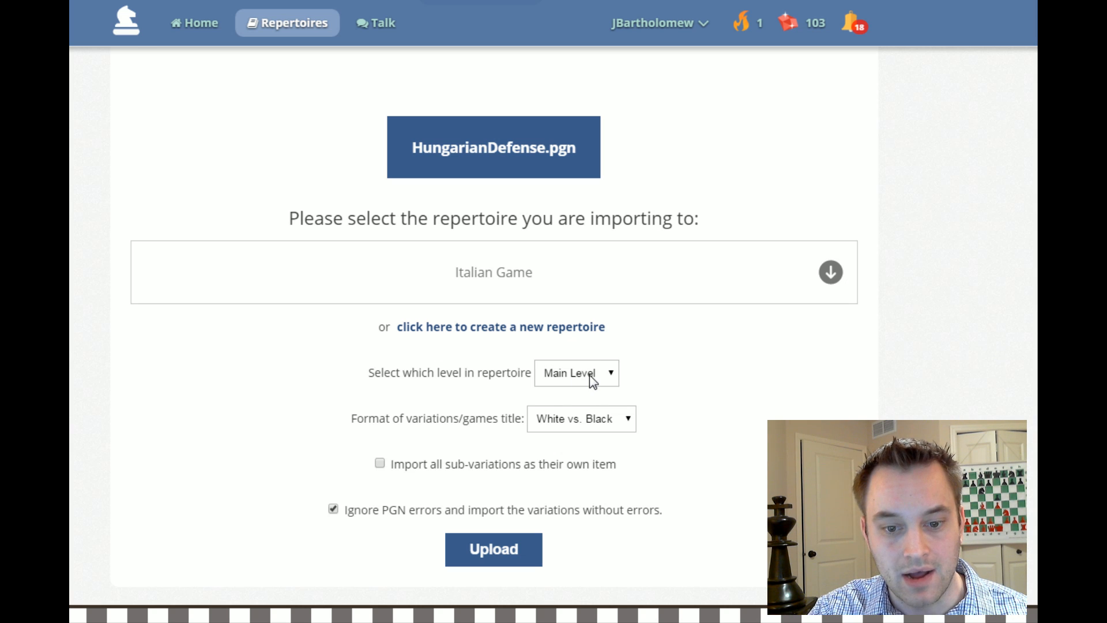
Set the imported variation title format to White, upload HungarianDefense.pgn and confirm adding it to the Italian Game repertoire
{"action": "left_click", "coordinate": [573, 464]}
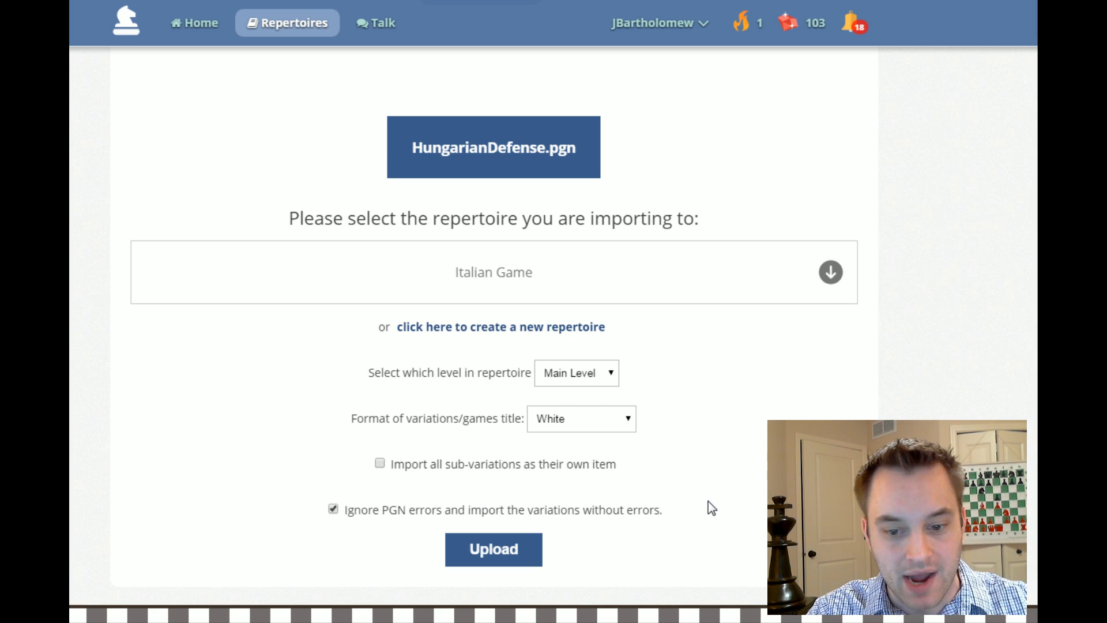
{"action": "left_click", "coordinate": [488, 555]}
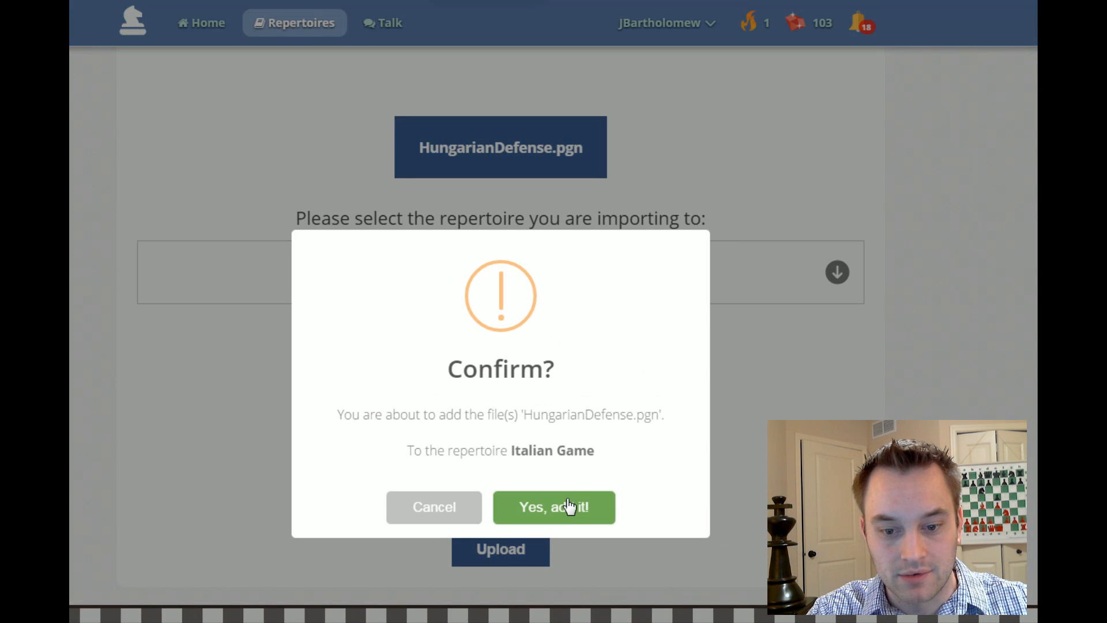
{"action": "left_click", "coordinate": [569, 507]}
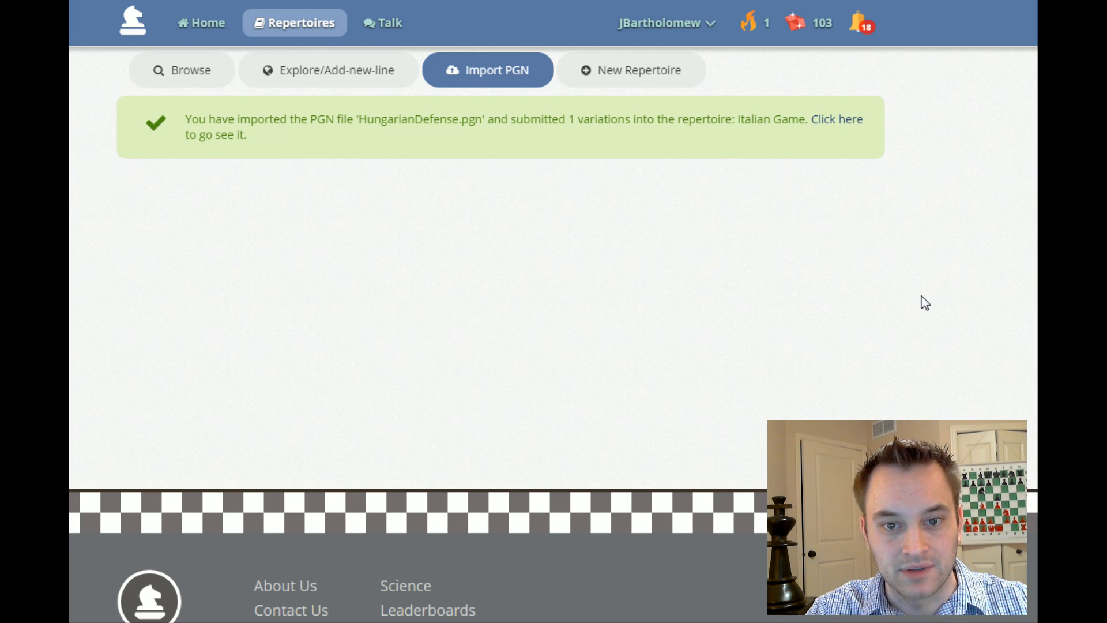
Open the updated Italian Game repertoire and review its variation titles and the move page of the Hungarian Defense
{"action": "left_click", "coordinate": [835, 120]}
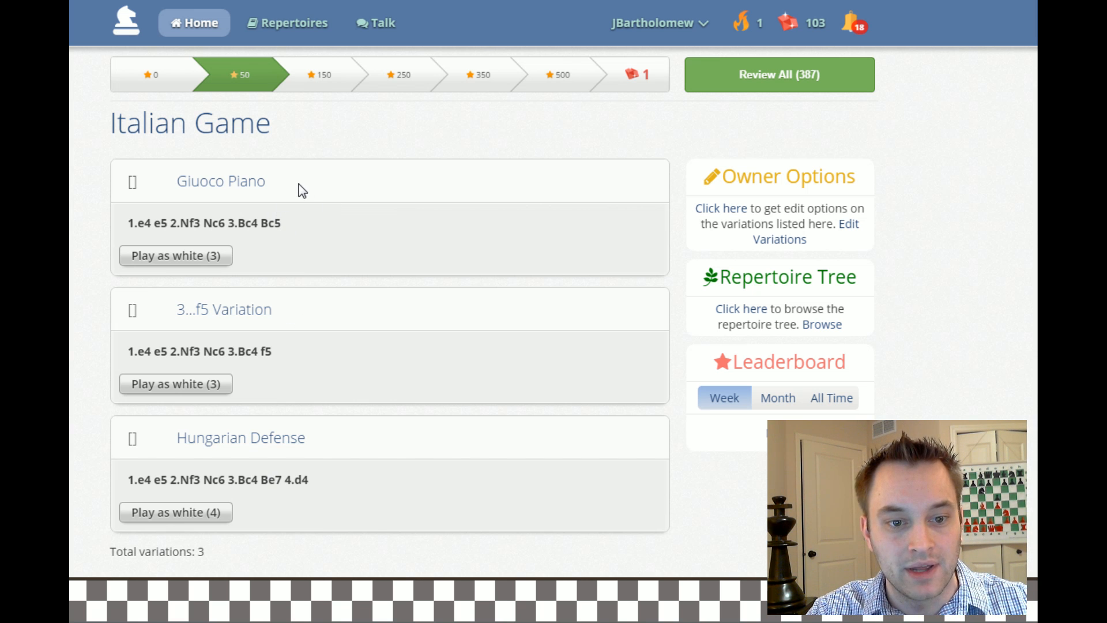
{"action": "left_click_drag", "start_coordinate": [308, 189], "coordinate": [185, 181]}
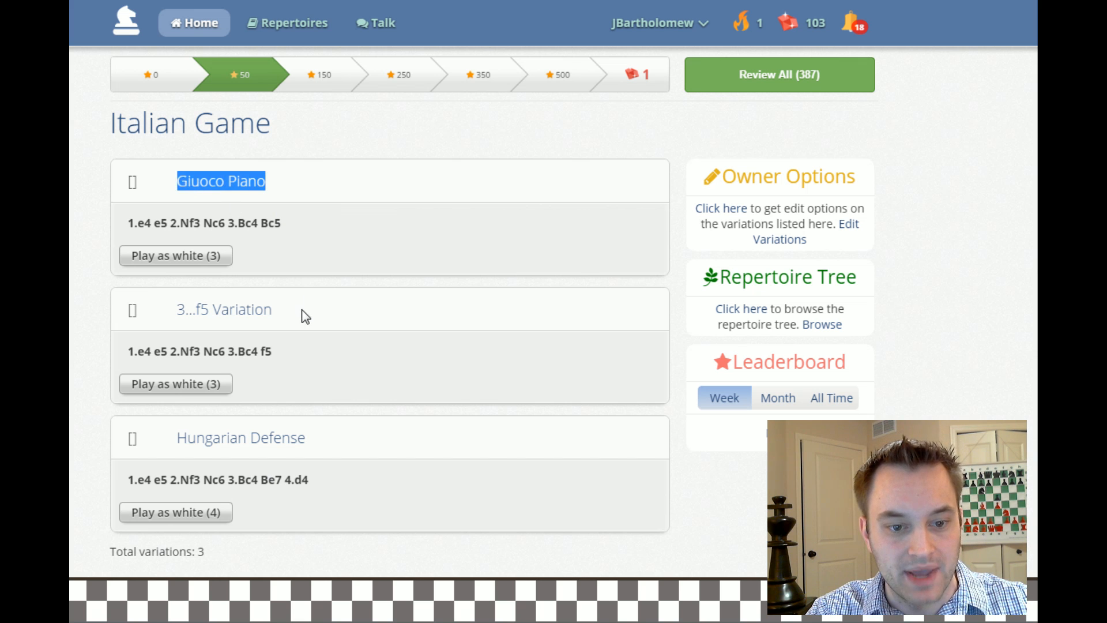
{"action": "left_click_drag", "start_coordinate": [301, 314], "coordinate": [175, 306]}
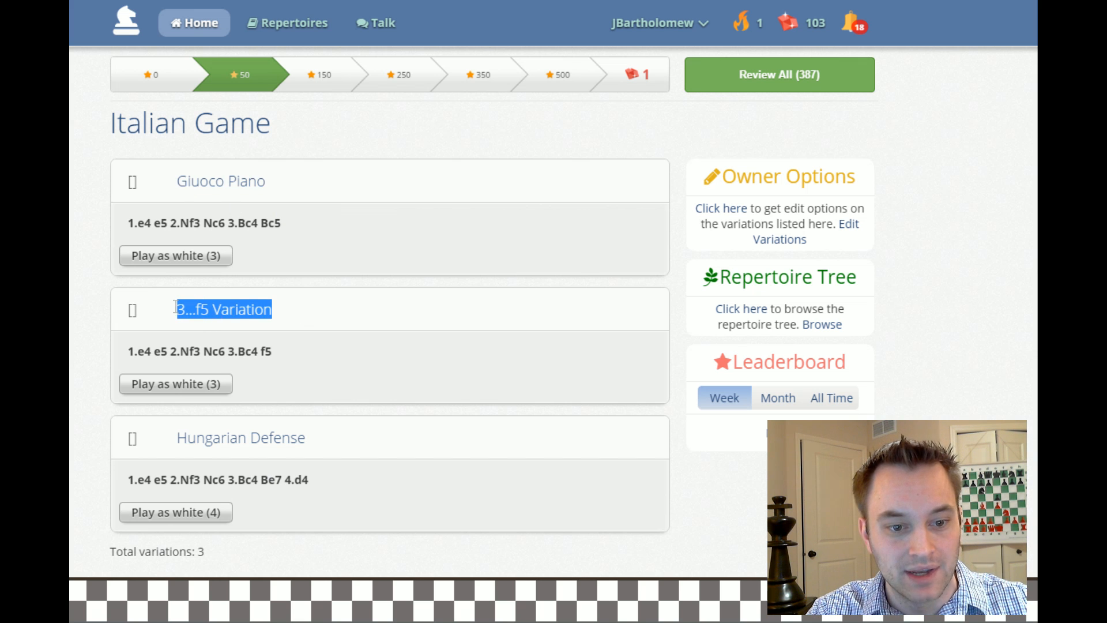
{"action": "left_click", "coordinate": [444, 316]}
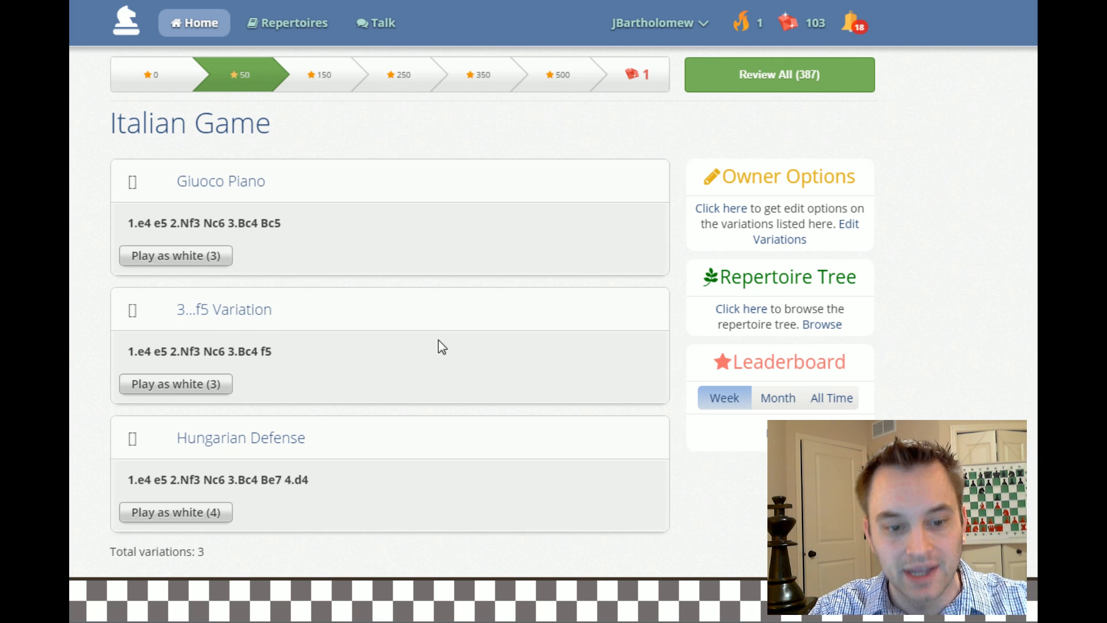
{"action": "left_click_drag", "start_coordinate": [310, 438], "coordinate": [174, 438]}
{"action": "left_click", "coordinate": [477, 503]}
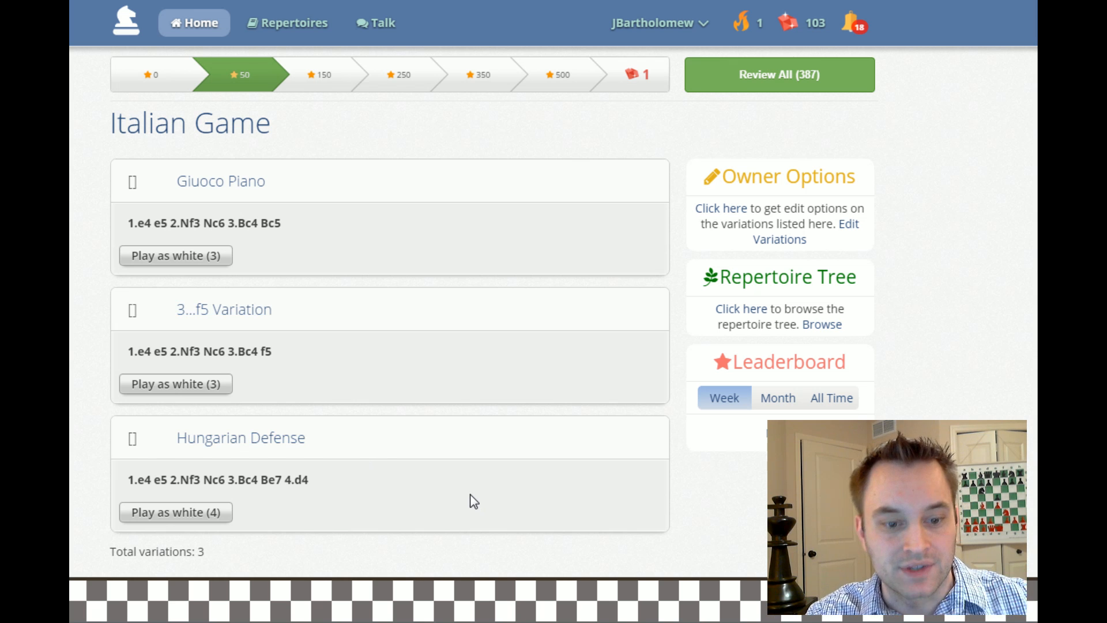
{"action": "left_click", "coordinate": [237, 438]}
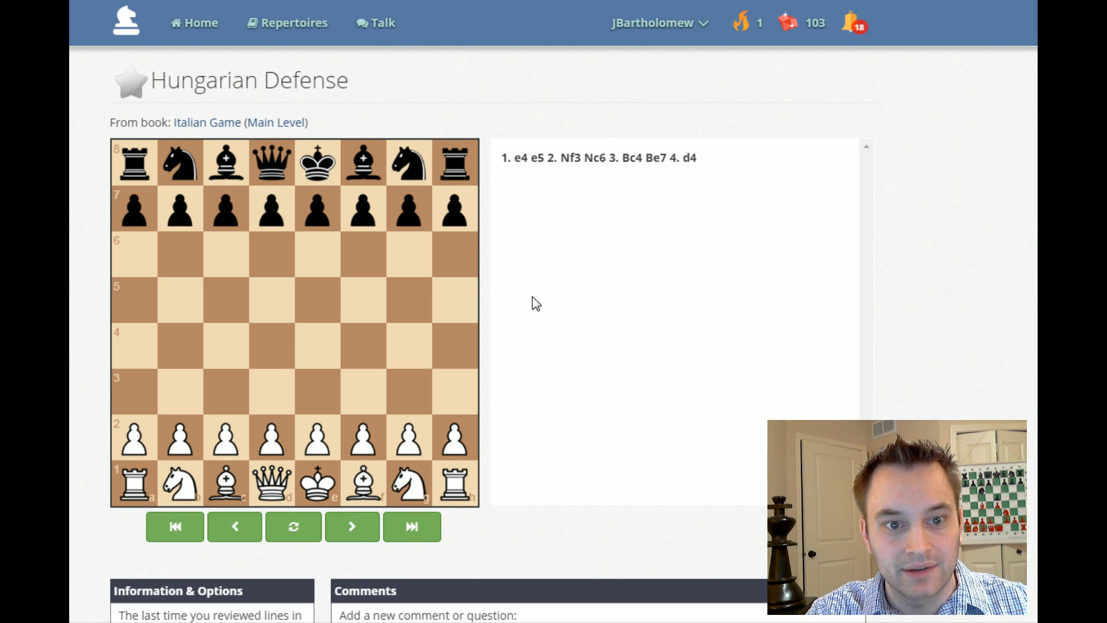
{"action": "key", "text": "alt+Left"}
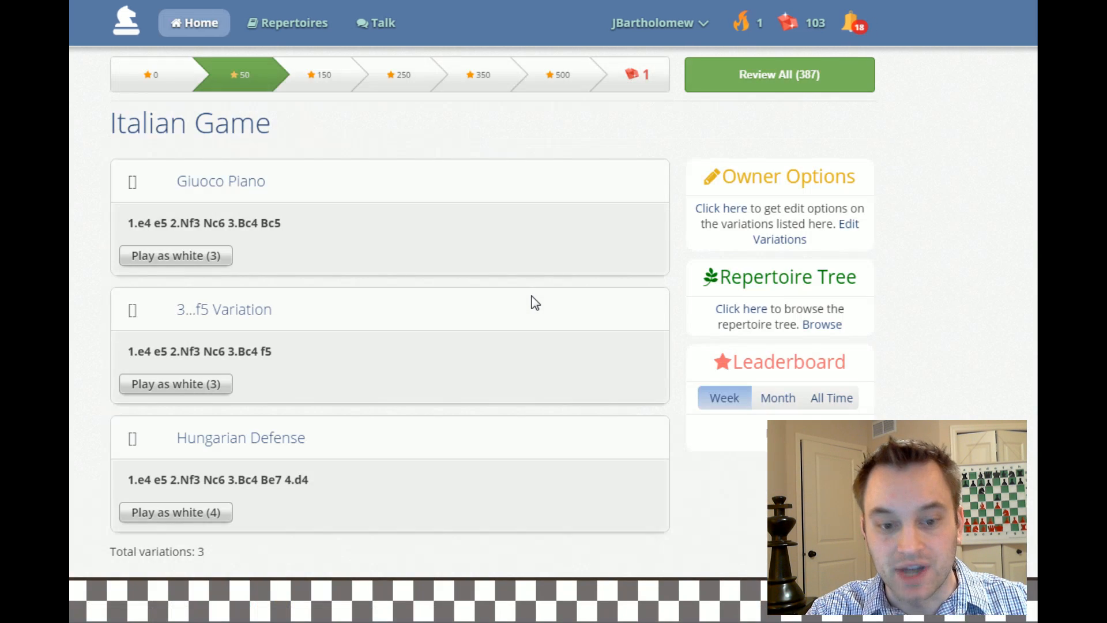
Start studying the Hungarian Defense as white and play the taught moves e4, Nf3, Bc4 and d4
{"action": "left_click", "coordinate": [217, 514]}
{"action": "left_click", "coordinate": [500, 454]}
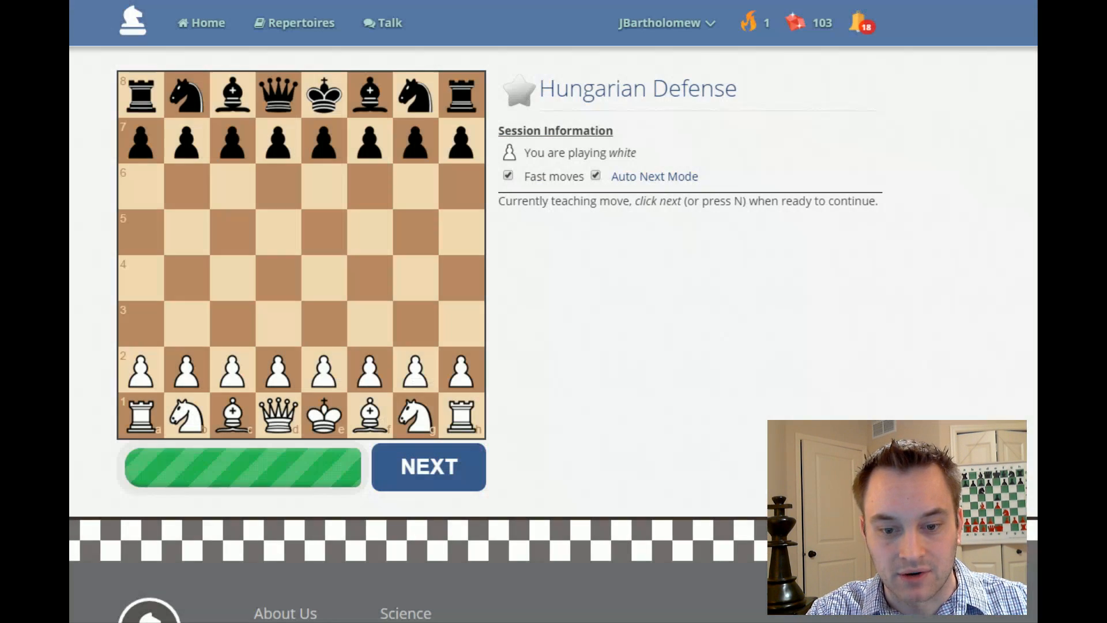
{"action": "key", "text": "n"}
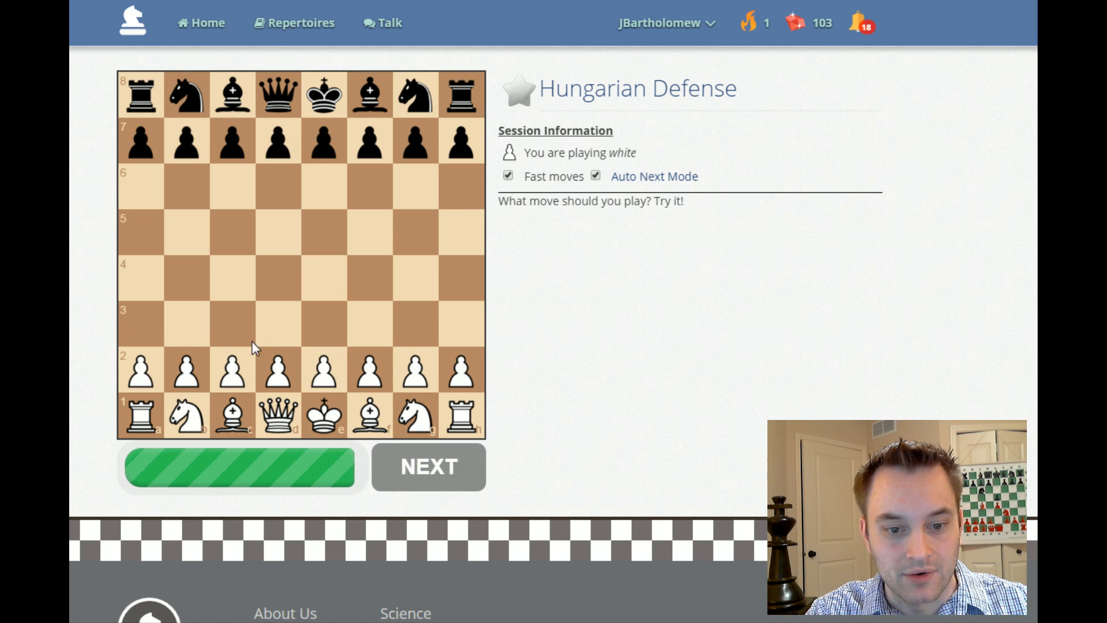
{"action": "left_click_drag", "start_coordinate": [338, 362], "coordinate": [332, 298]}
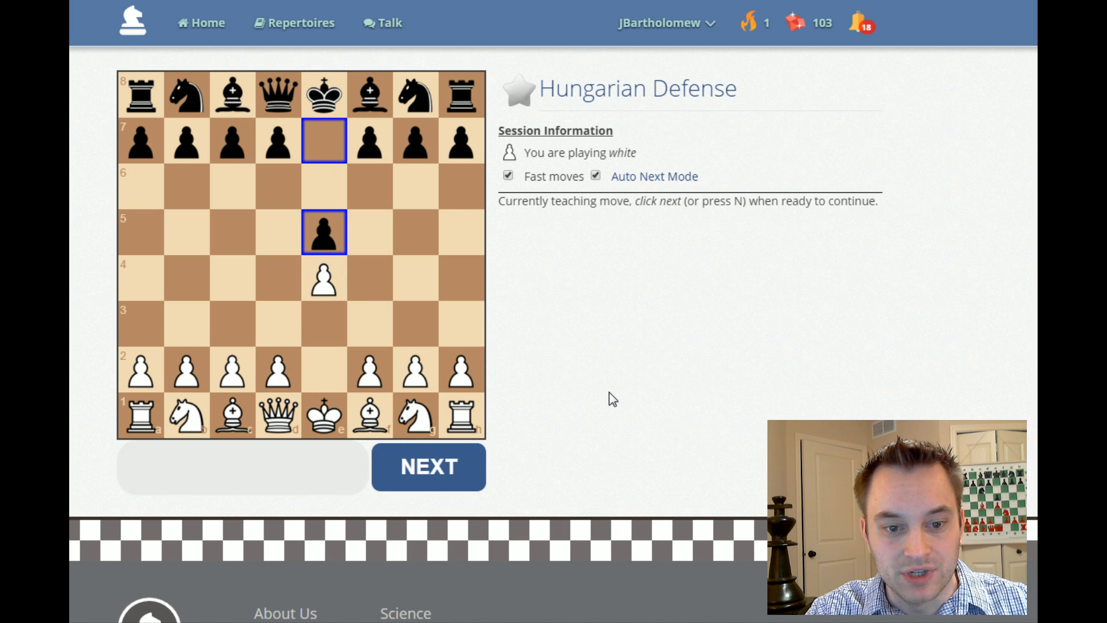
{"action": "key", "text": "n"}
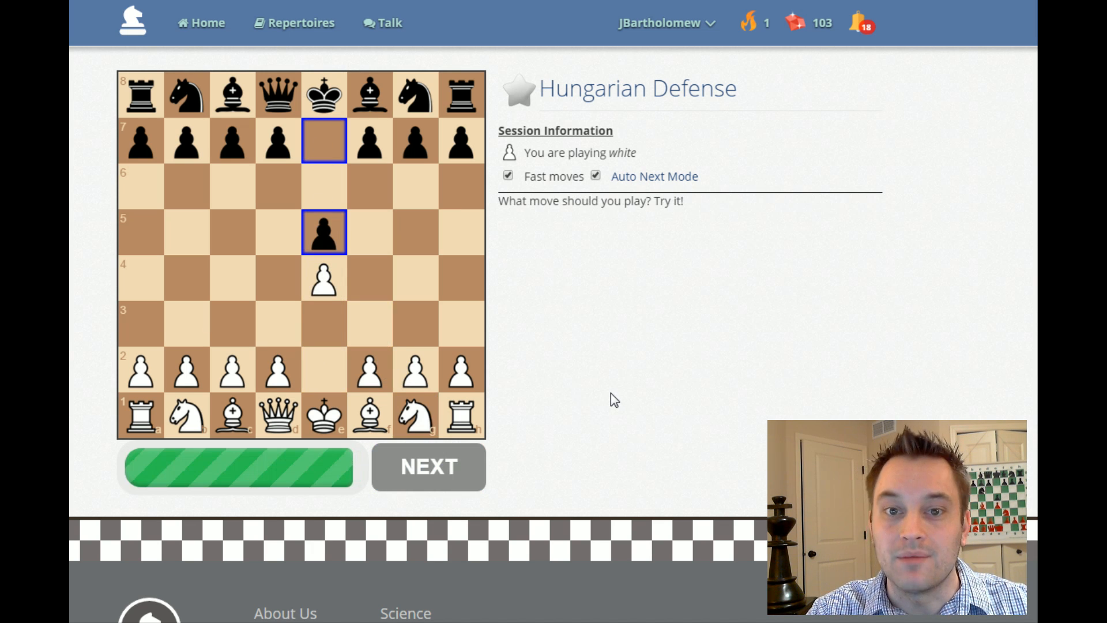
{"action": "left_click_drag", "start_coordinate": [415, 415], "coordinate": [370, 324]}
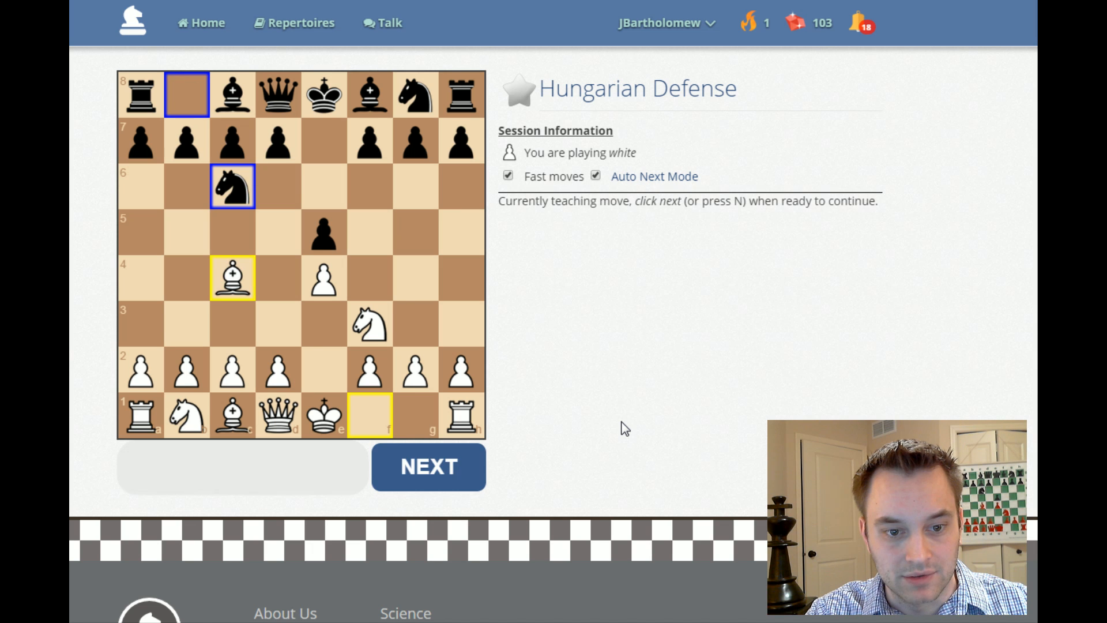
{"action": "key", "text": "n"}
{"action": "left_click", "coordinate": [373, 419]}
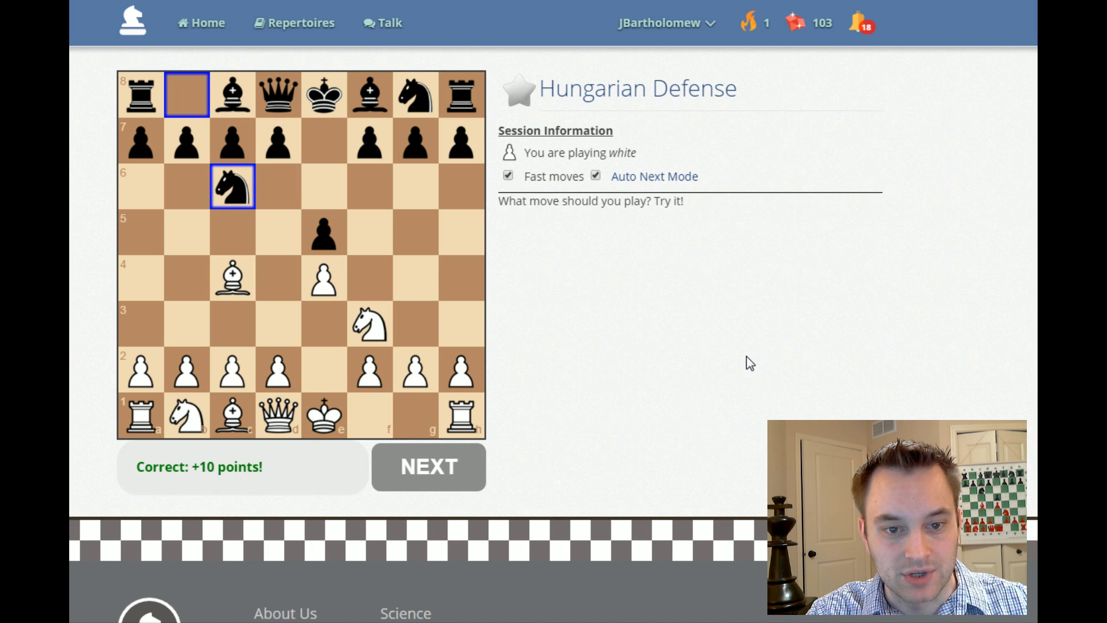
{"action": "key", "text": "n"}
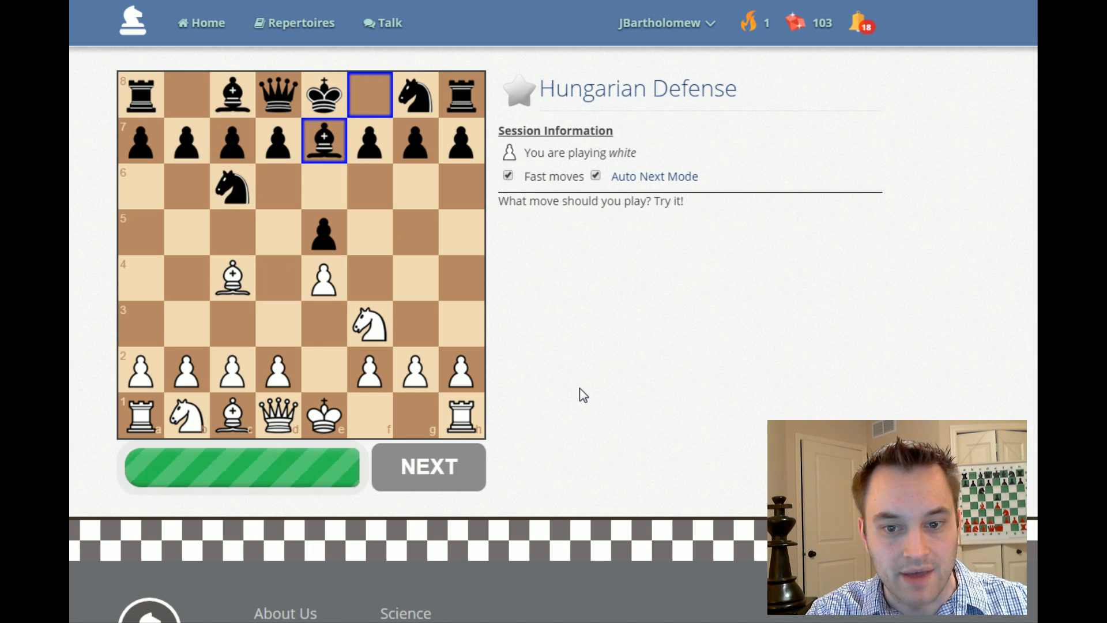
{"action": "left_click", "coordinate": [294, 369]}
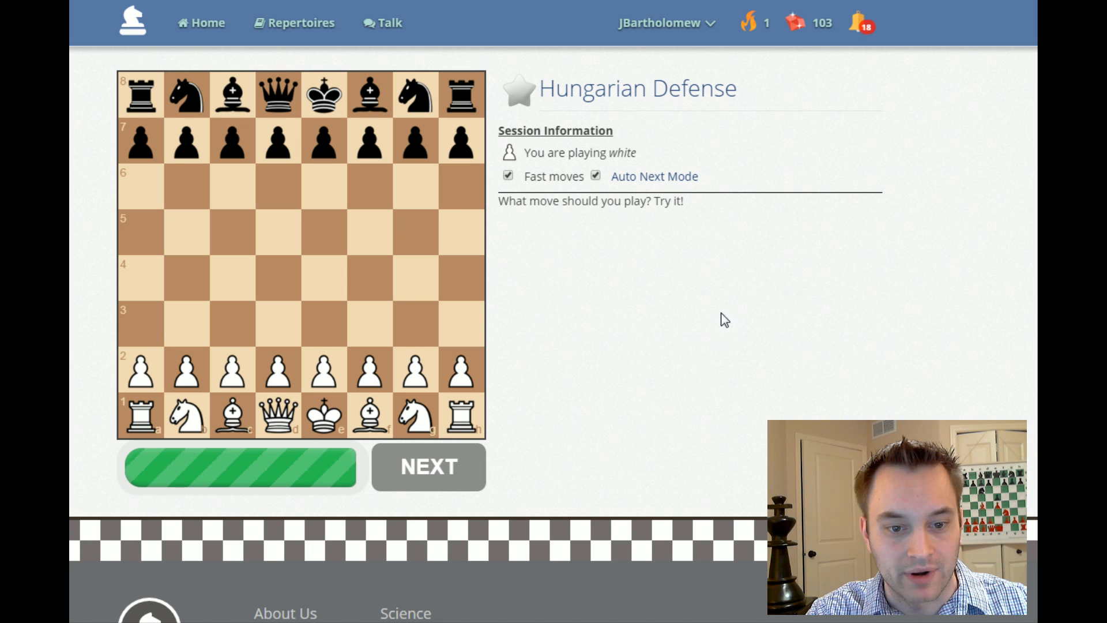
Play the Hungarian Defense line from memory as white with e4, Nf3, Bc4 and d4
{"action": "left_click_drag", "start_coordinate": [321, 370], "coordinate": [332, 272]}
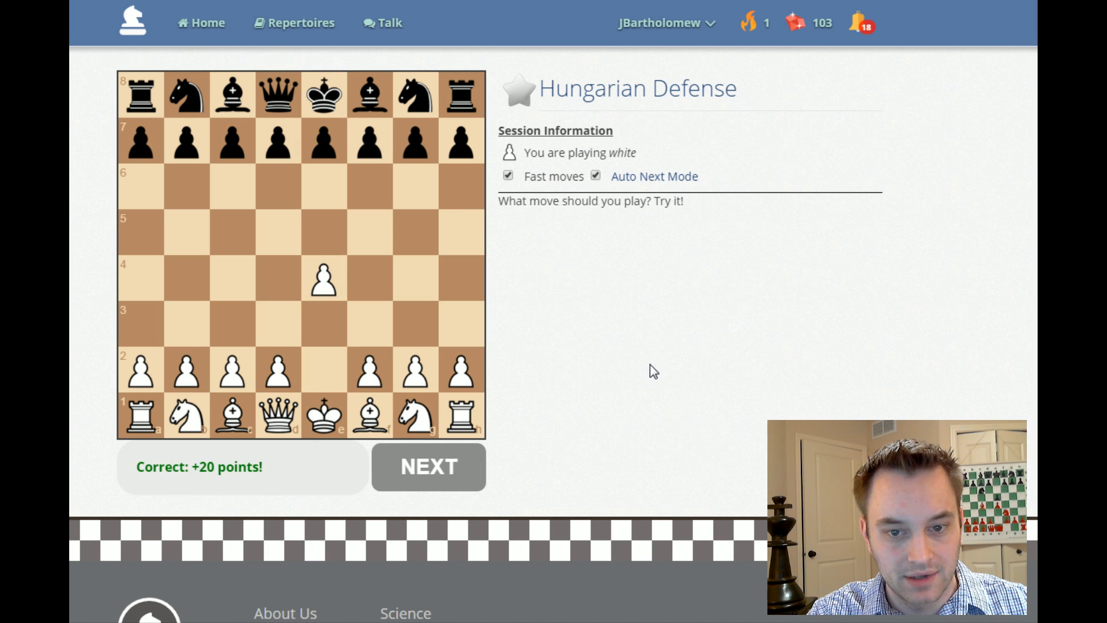
{"action": "left_click_drag", "start_coordinate": [415, 412], "coordinate": [369, 324]}
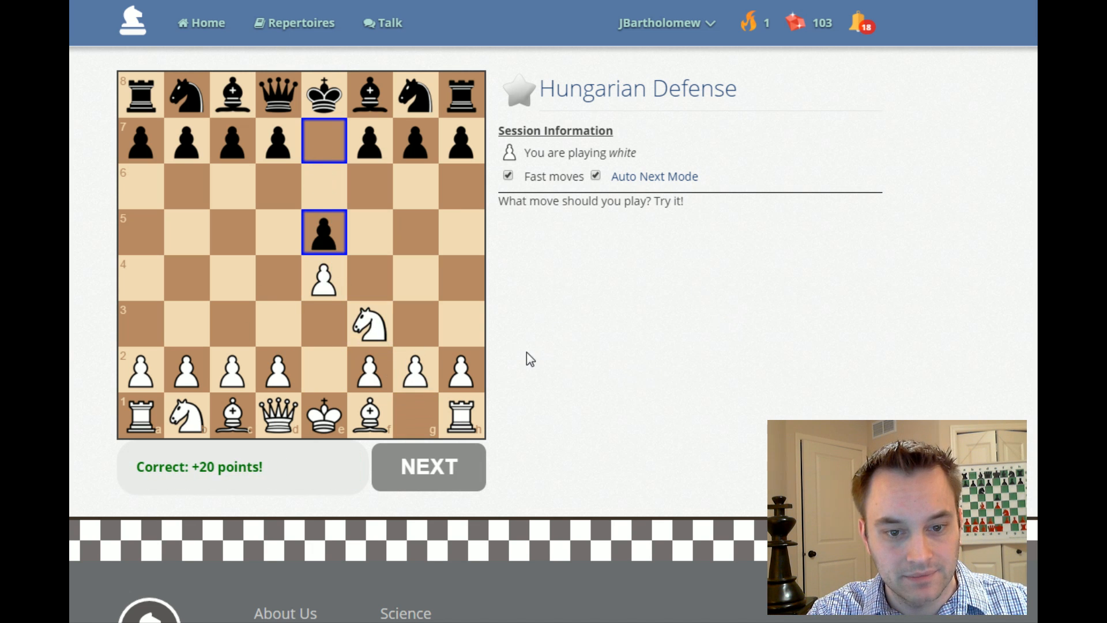
{"action": "left_click_drag", "start_coordinate": [363, 415], "coordinate": [233, 277]}
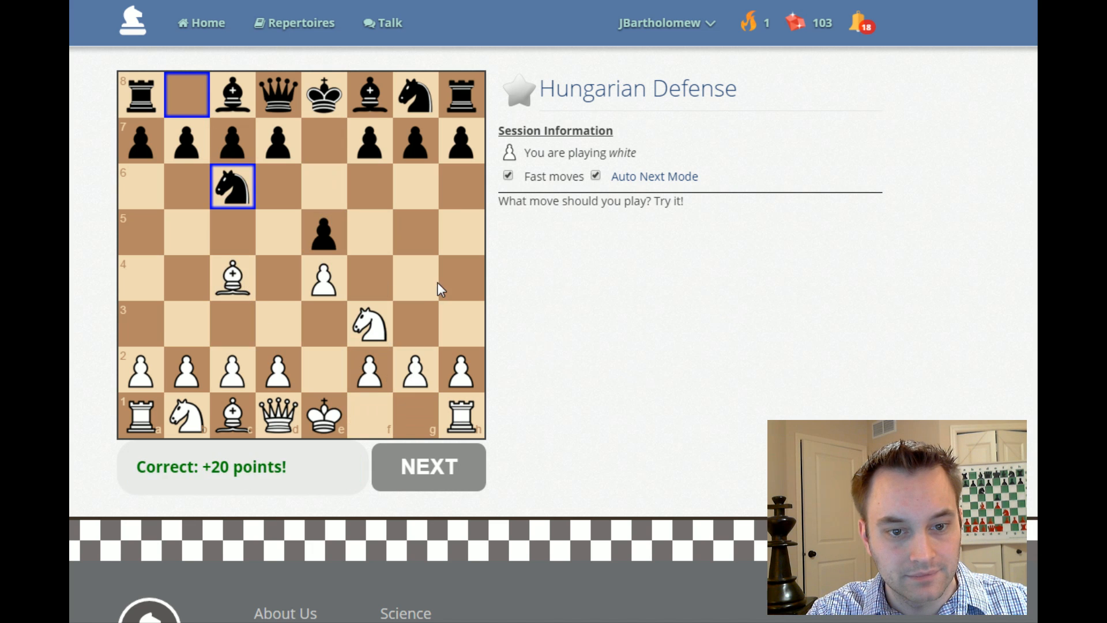
{"action": "left_click_drag", "start_coordinate": [295, 366], "coordinate": [278, 278]}
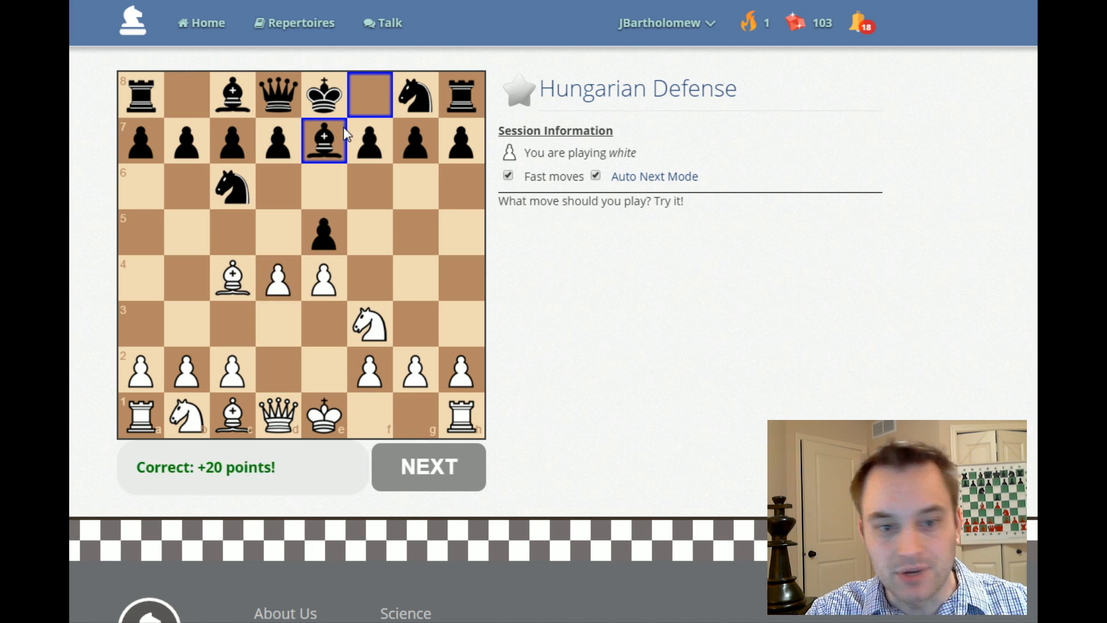
Repeat e4, Nf3, Bc4 and d4 in another recall round to finish studying the Hungarian Defense
{"action": "left_click_drag", "start_coordinate": [323, 372], "coordinate": [324, 278]}
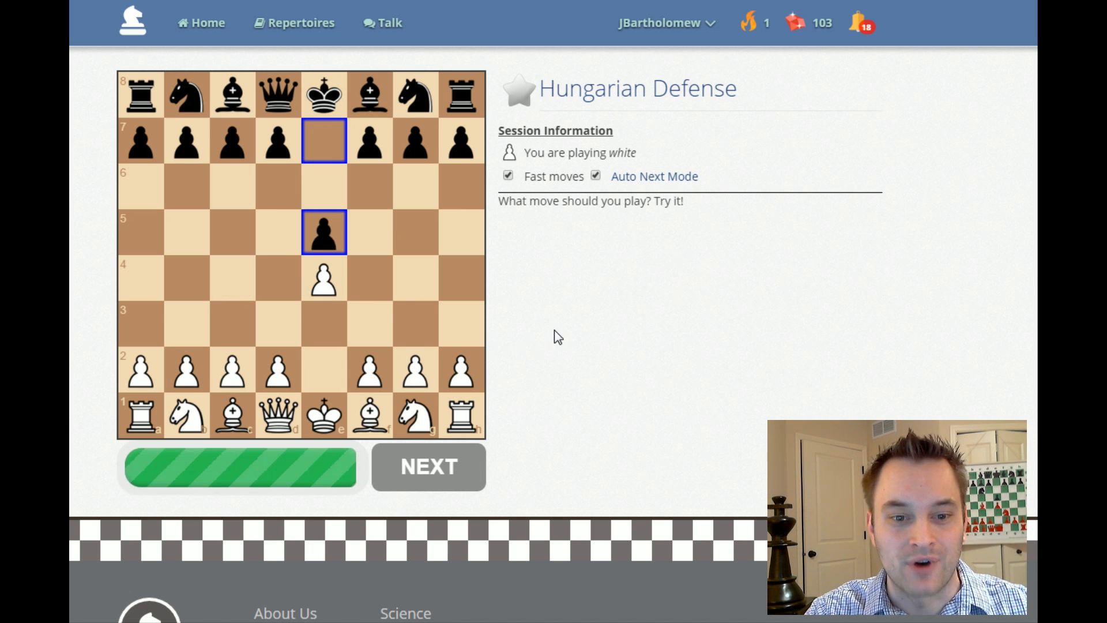
{"action": "left_click_drag", "start_coordinate": [415, 415], "coordinate": [369, 322]}
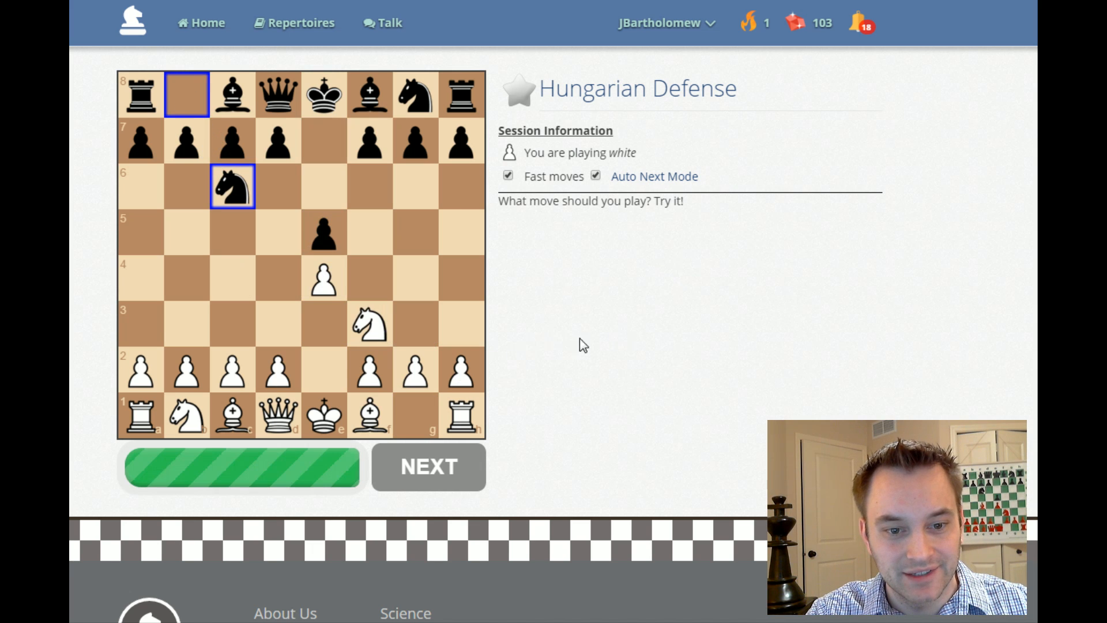
{"action": "left_click_drag", "start_coordinate": [375, 418], "coordinate": [232, 280]}
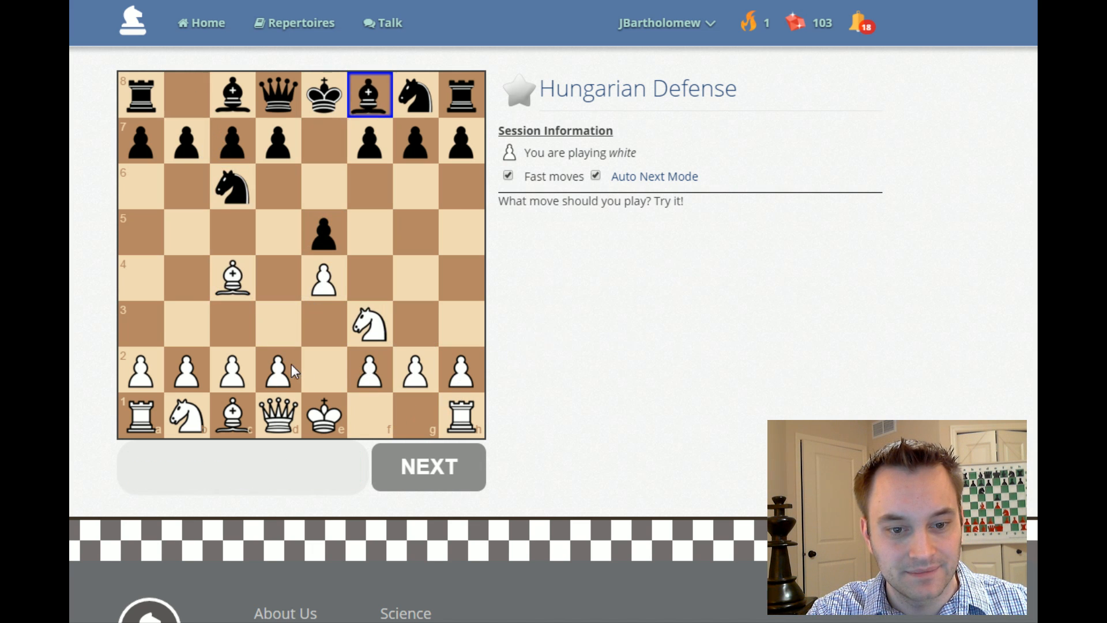
{"action": "left_click_drag", "start_coordinate": [292, 371], "coordinate": [278, 278]}
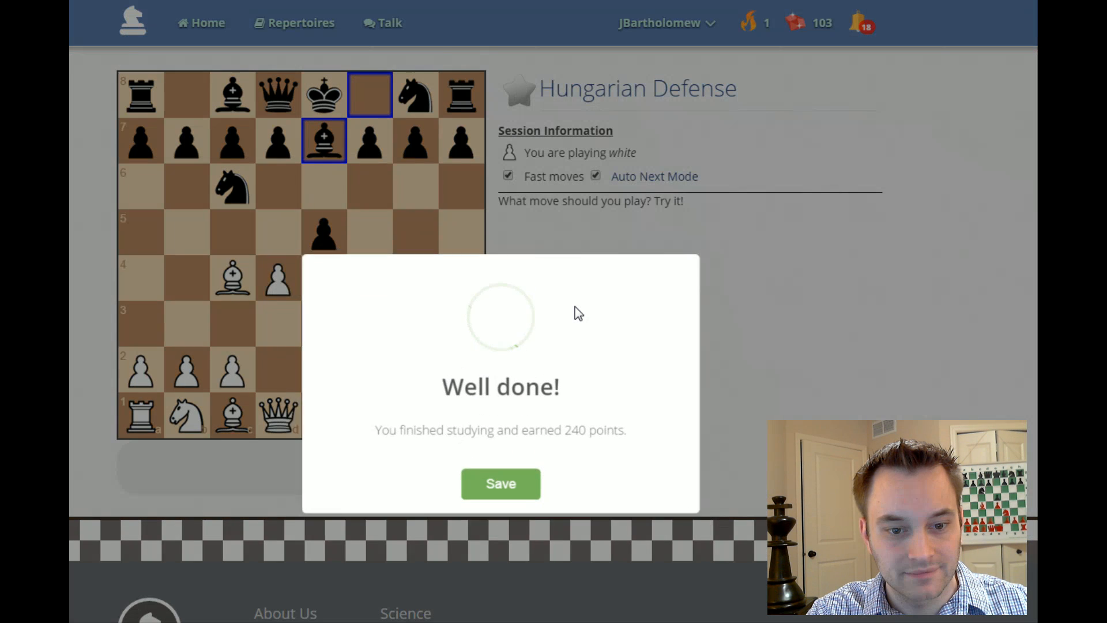
Save the finished study session and dismiss the points summary to get back to the Italian Game variations
{"action": "left_click", "coordinate": [511, 497]}
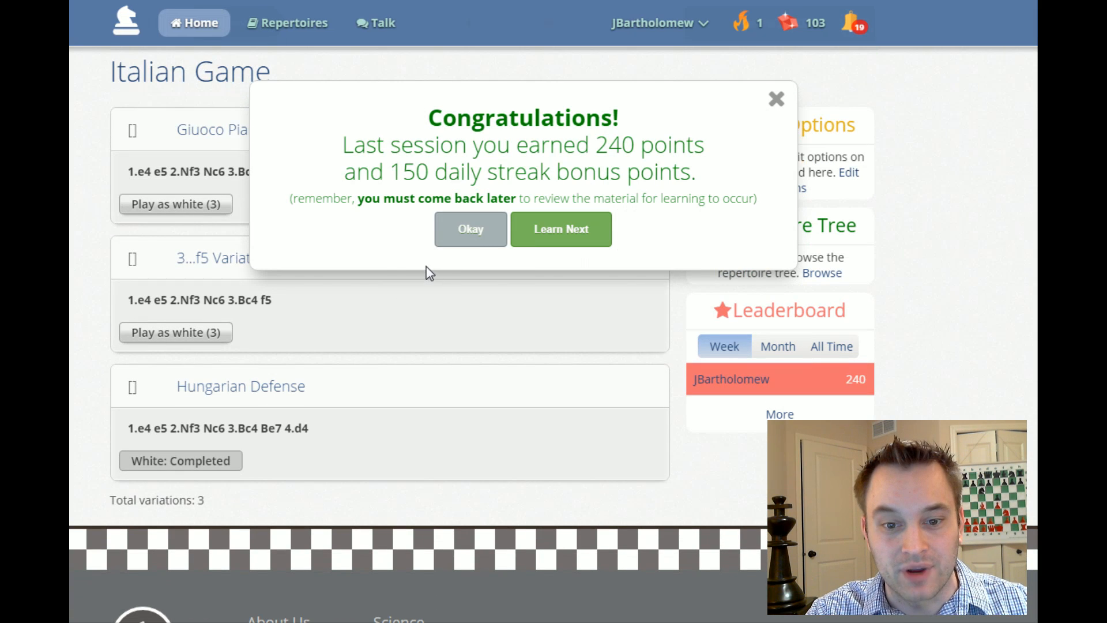
{"action": "left_click", "coordinate": [472, 235]}
{"action": "scroll", "coordinate": [594, 399], "scroll_direction": "up", "scroll_amount": 1}
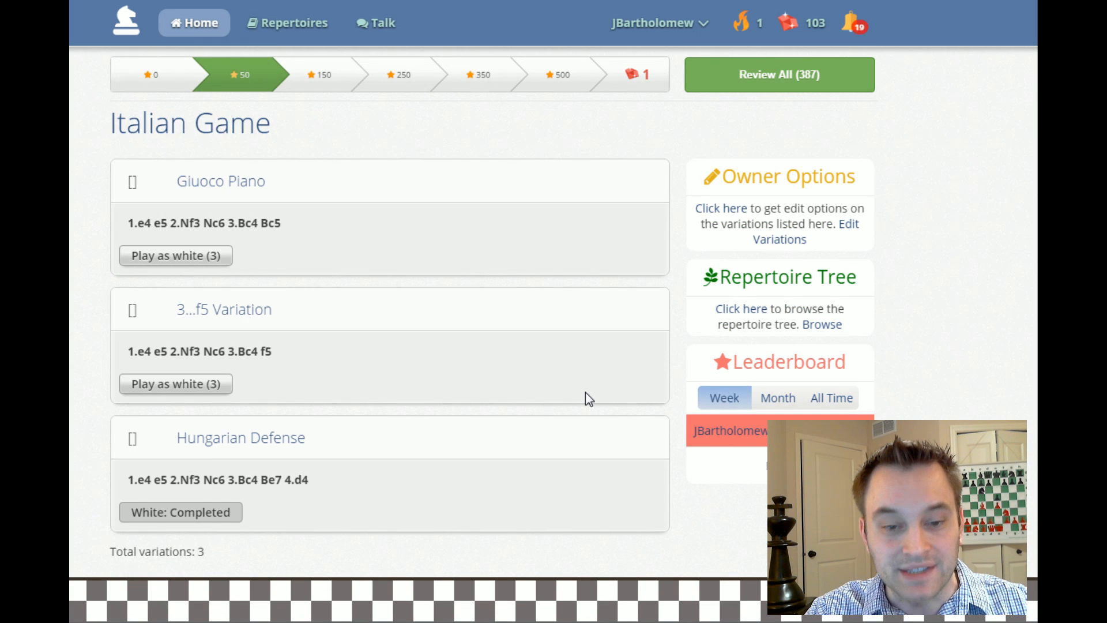
Browse the Italian Game repertoire tree along 1.e4 e5 2.Nf3 Nc6 3.Bc4 to examine Black's replies
{"action": "left_click", "coordinate": [741, 314]}
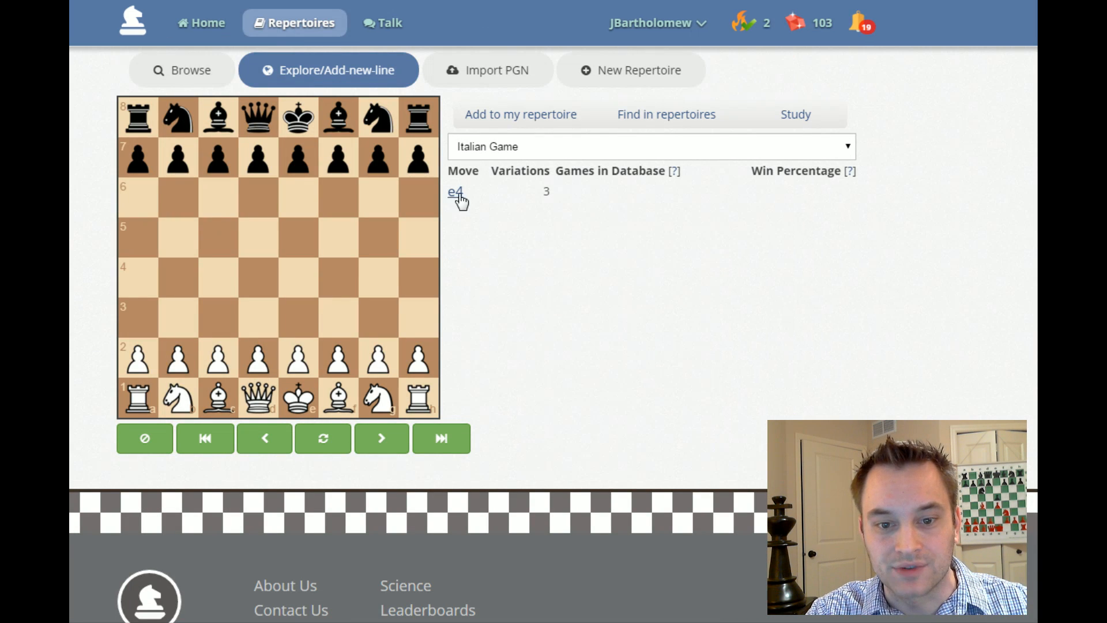
{"action": "left_click", "coordinate": [456, 194]}
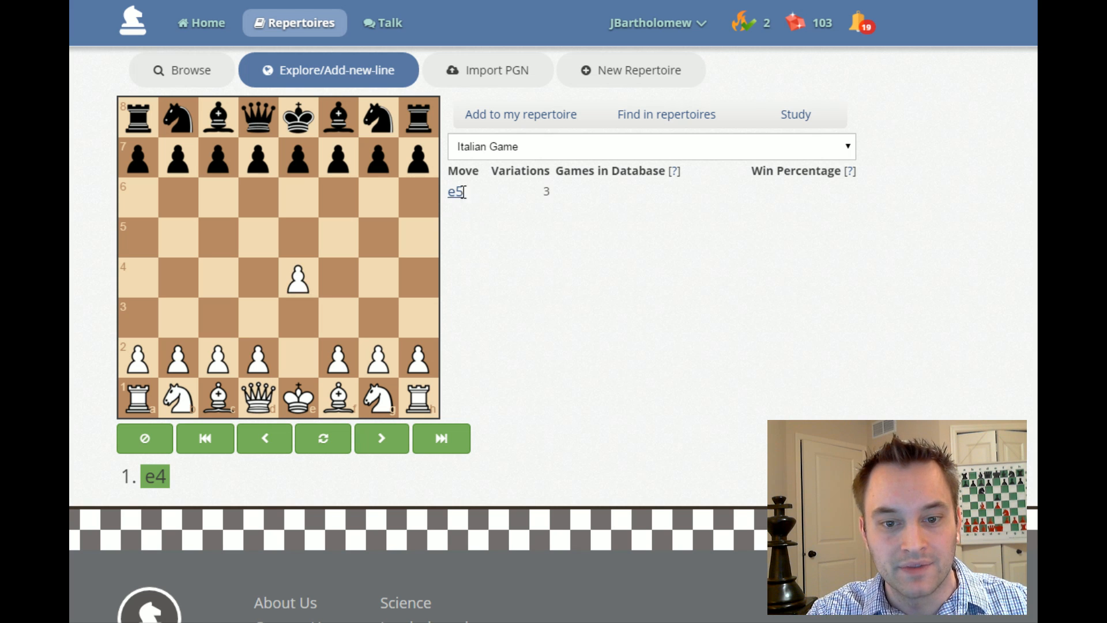
{"action": "left_click", "coordinate": [455, 192]}
{"action": "left_click", "coordinate": [456, 191]}
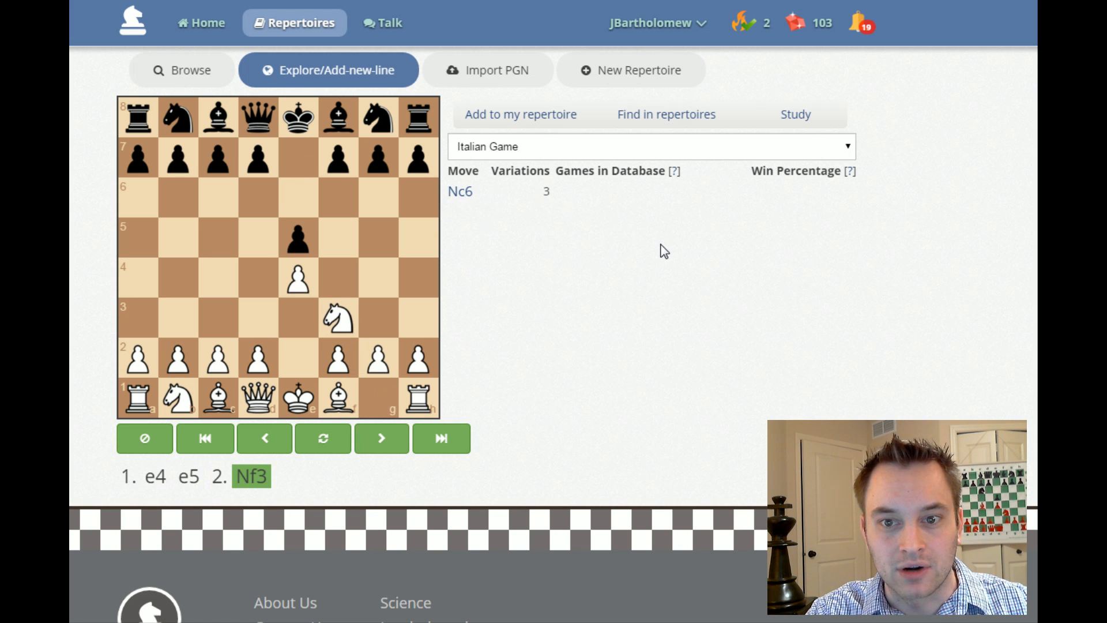
{"action": "left_click", "coordinate": [460, 193]}
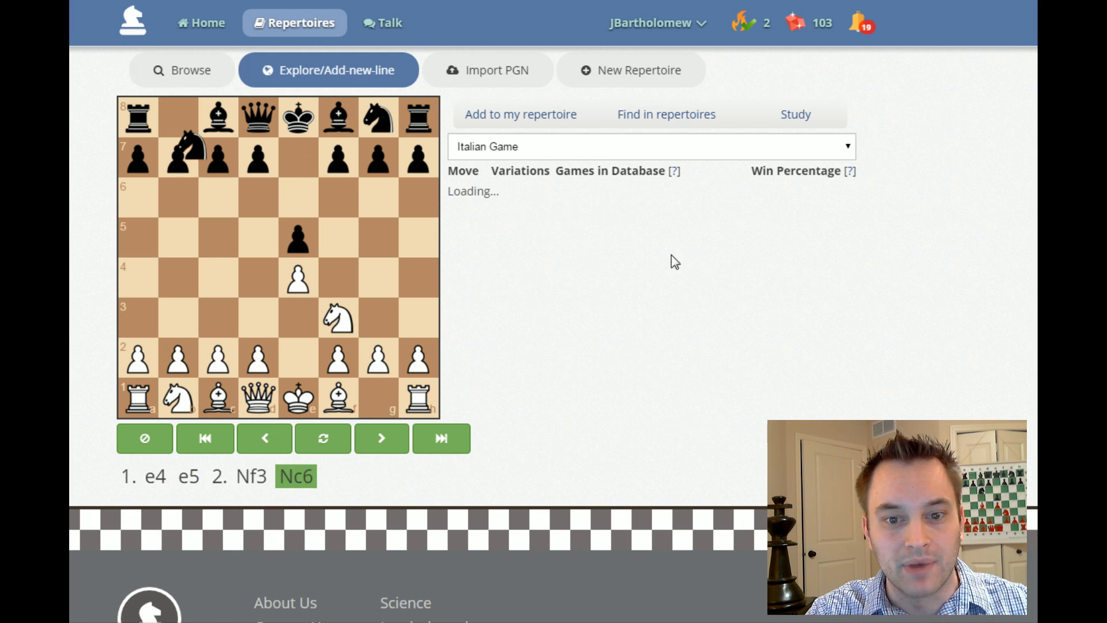
{"action": "left_click", "coordinate": [461, 193]}
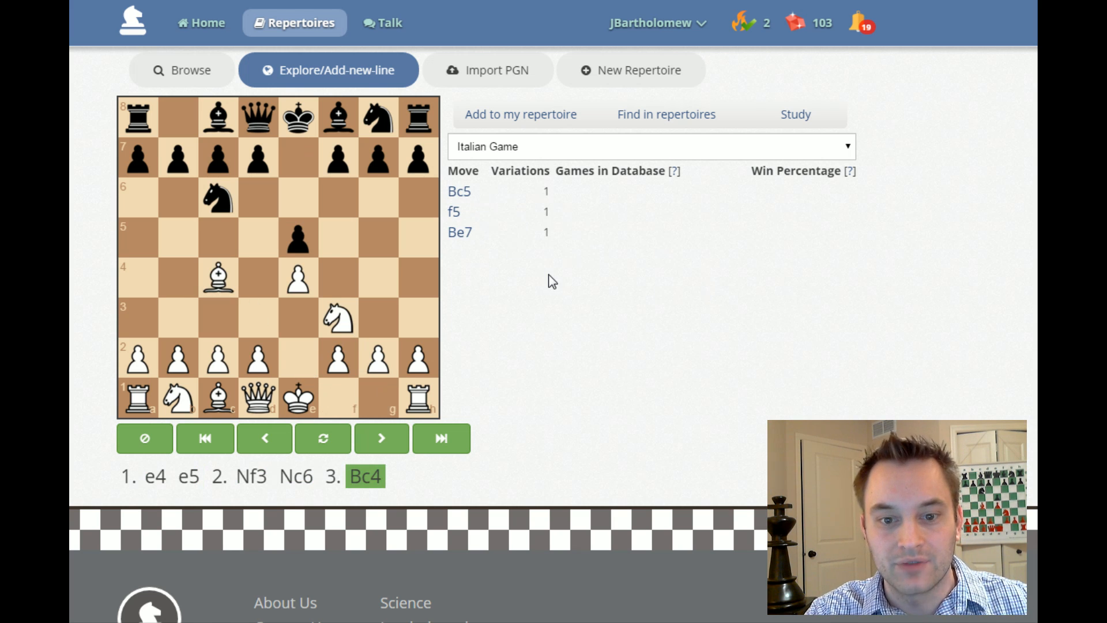